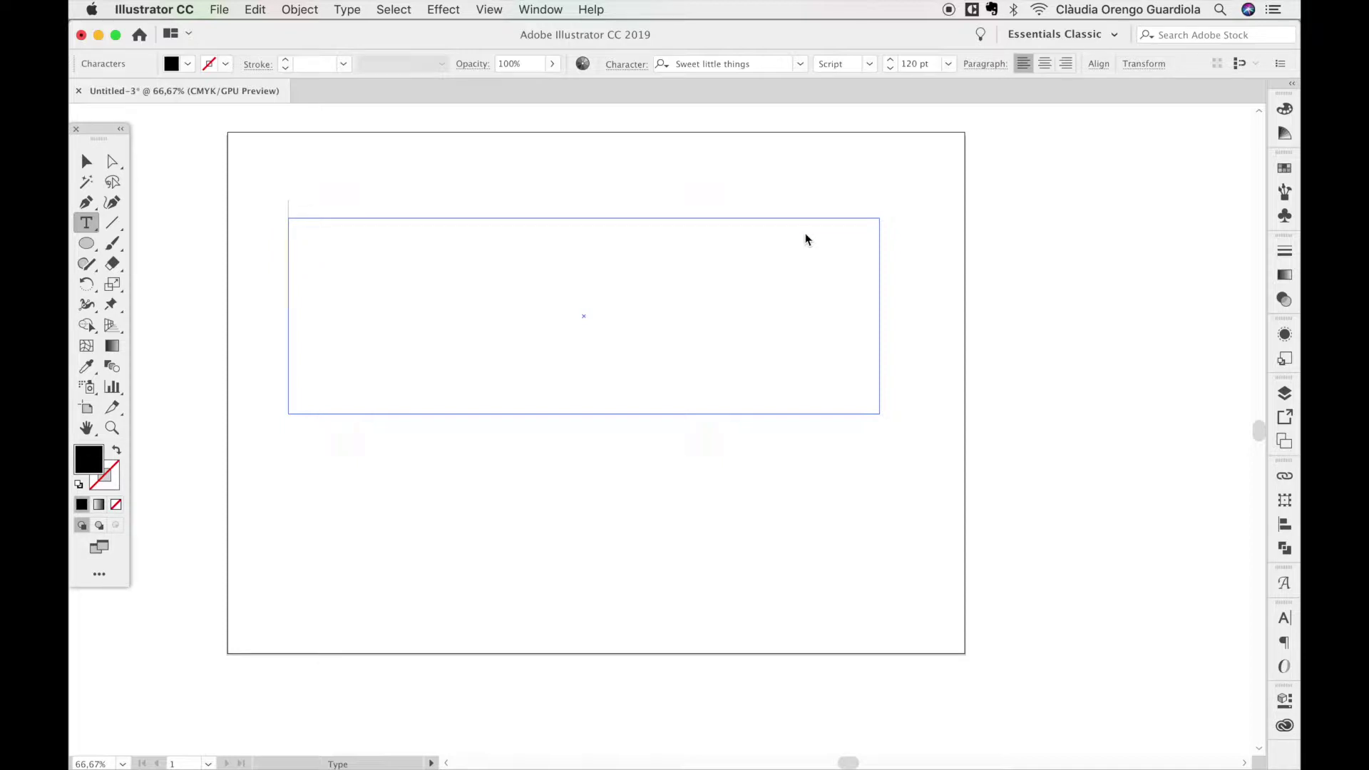
Step: Type 'sweet little things' in the Sweet little things Script font at 120 pt
type("sweet")
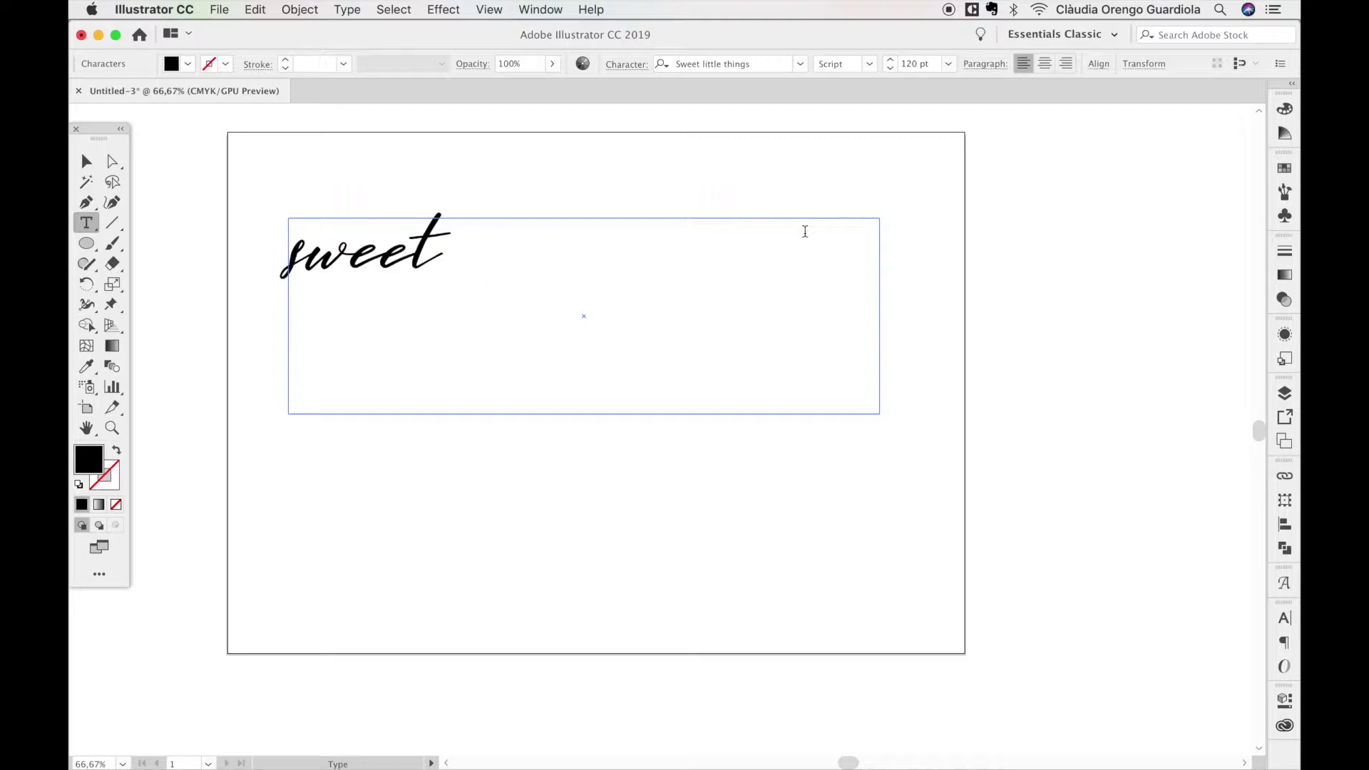
type("li")
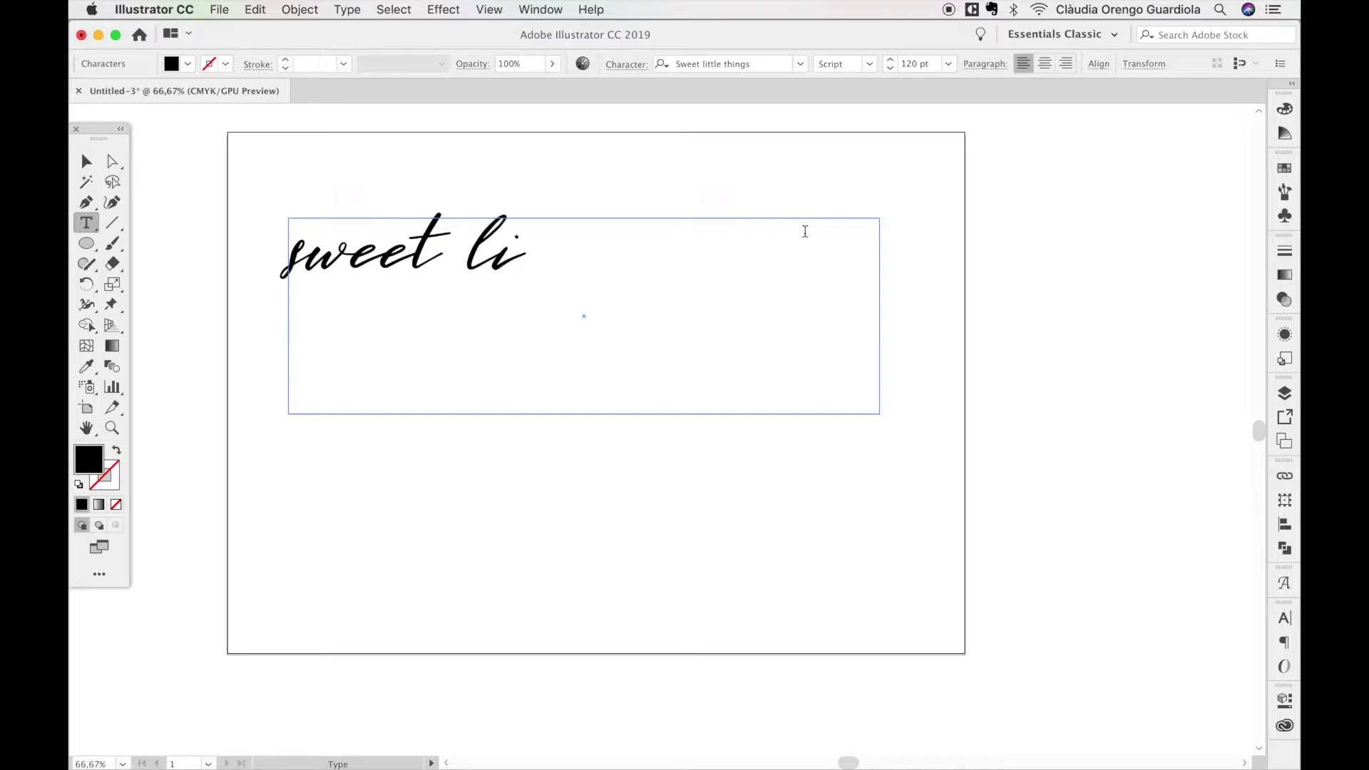
type("tt")
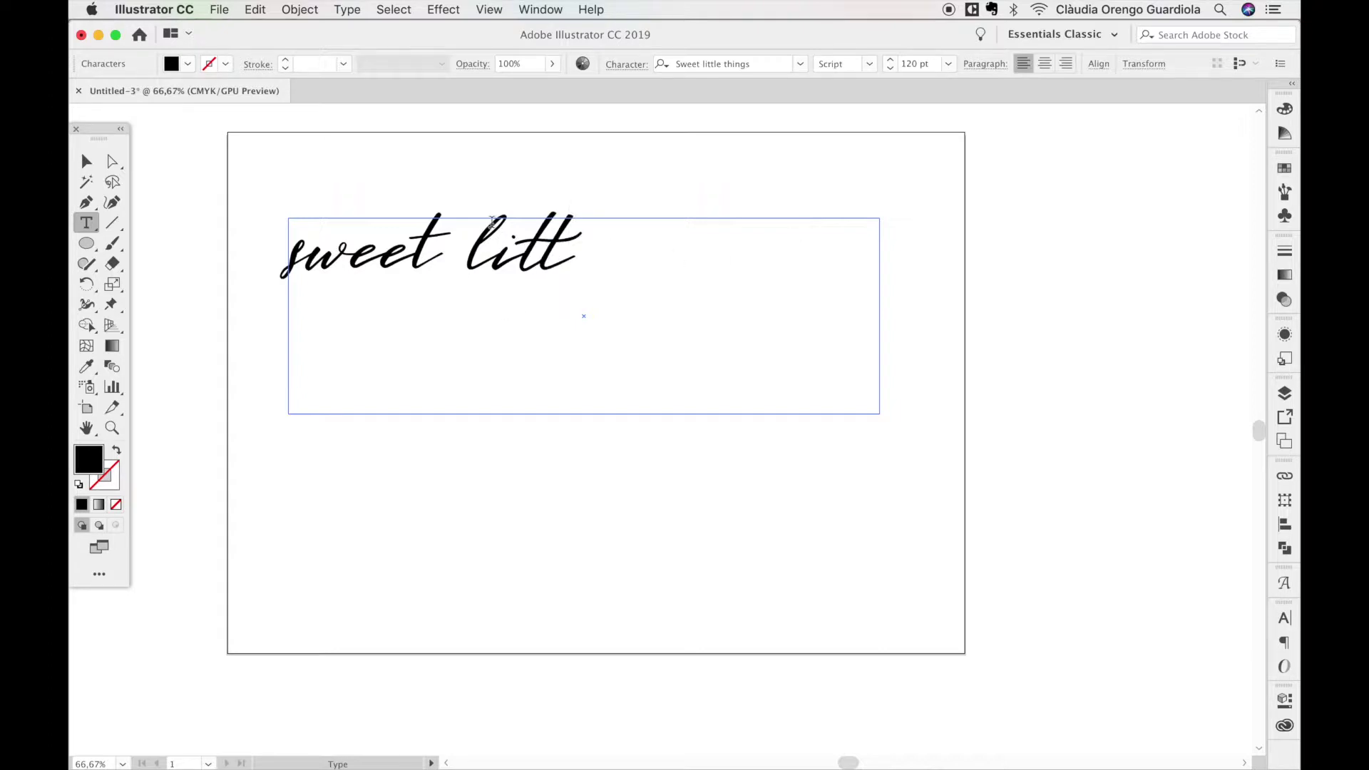
type("les")
key("BackSpace")
type("thing")
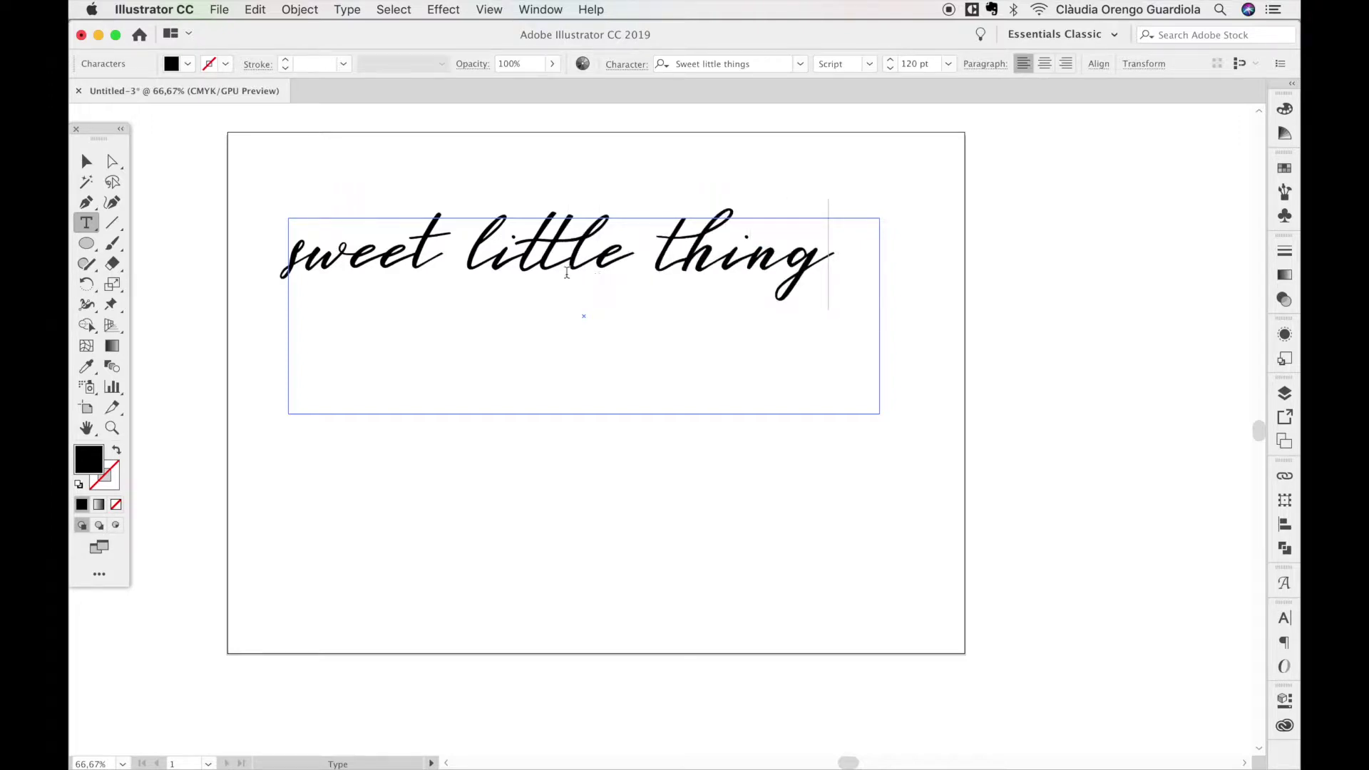
type("s")
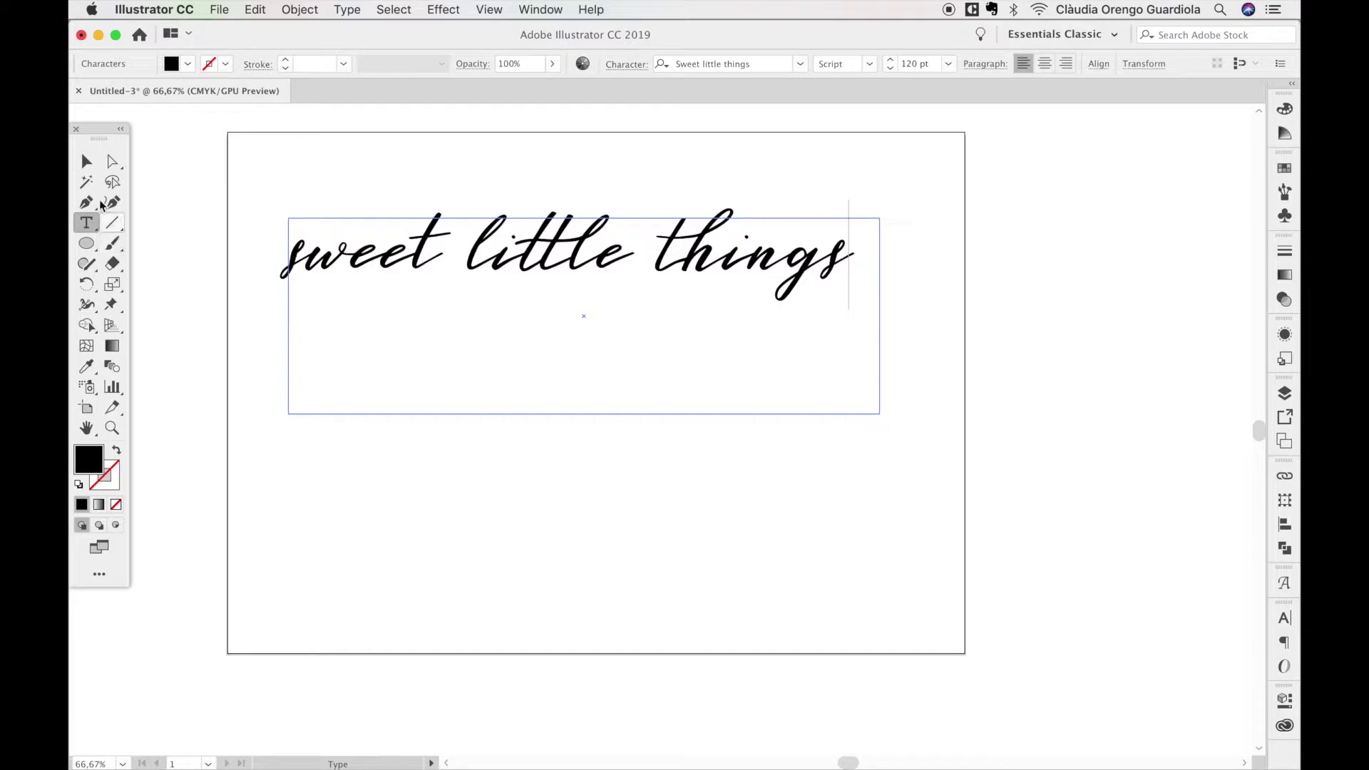
Step: Shrink the text frame to fit and duplicate the sweet little things line below it
left_click(86, 163)
left_click_drag(584, 412, 584, 315)
left_click(613, 252)
left_click_drag(613, 252, 613, 364)
Step: Replace the duplicated line's text with 'ALL CAPS'
key("t")
left_click_drag(866, 379, 321, 315)
type("s")
key("BackSpace")
type("ALL CAPS")
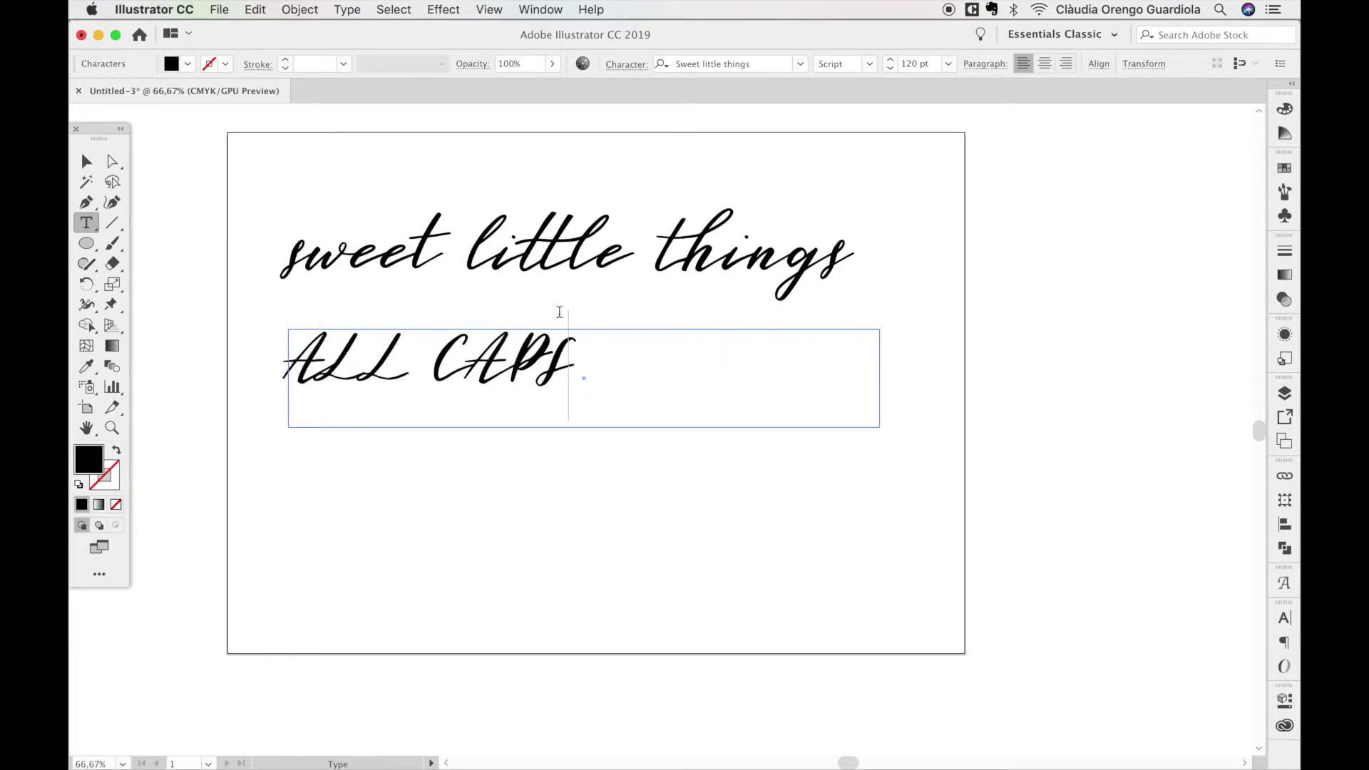
Step: Apply the font's Caps style to the ALL CAPS line and deselect everything
triple_click(645, 336)
left_click(855, 65)
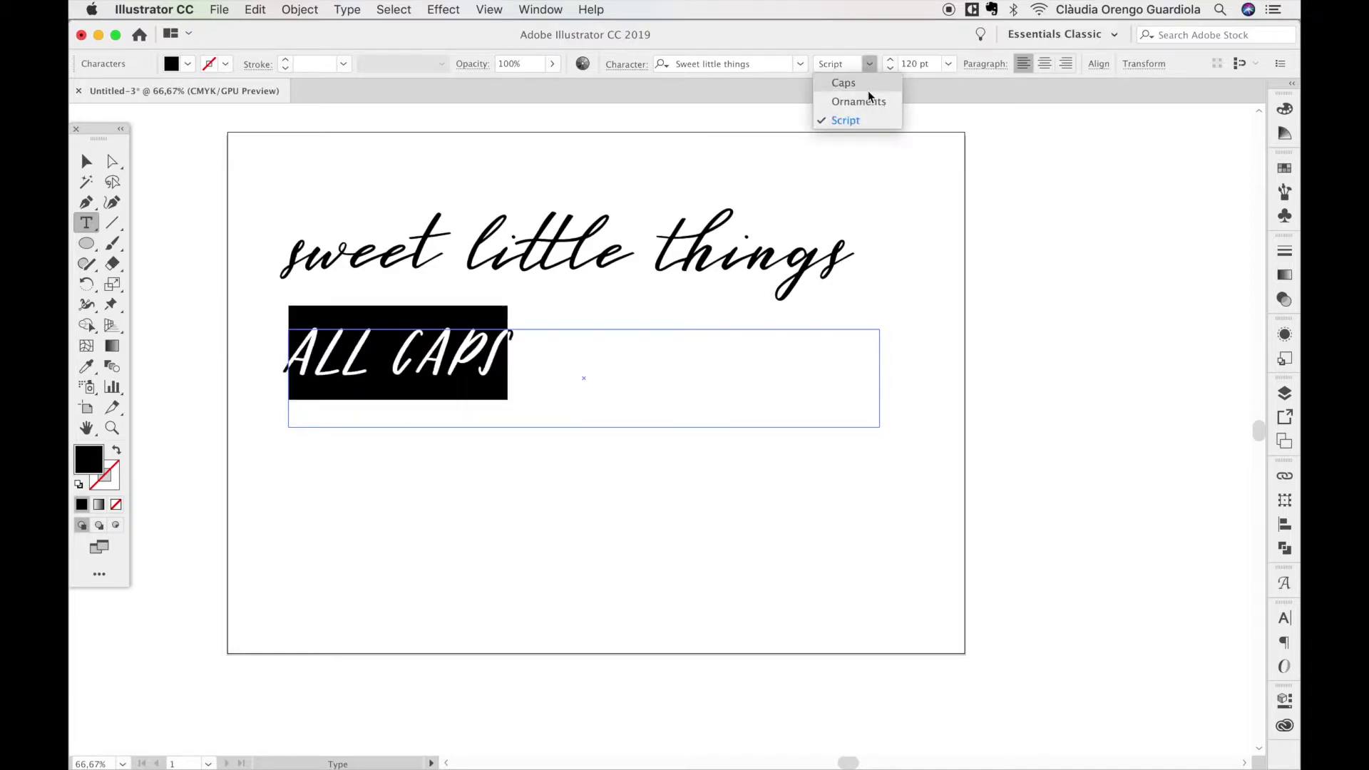
left_click(862, 87)
left_click(476, 348)
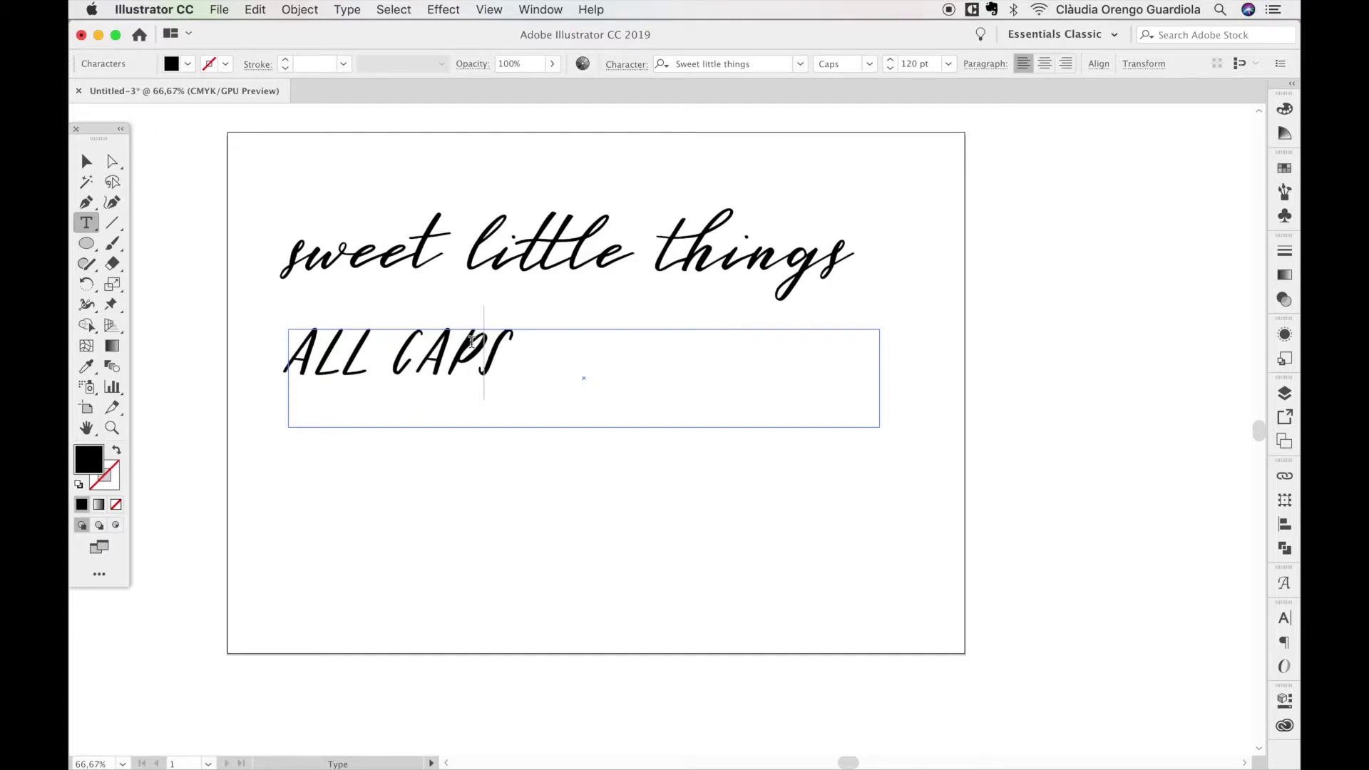
left_click(86, 161)
left_click(400, 513)
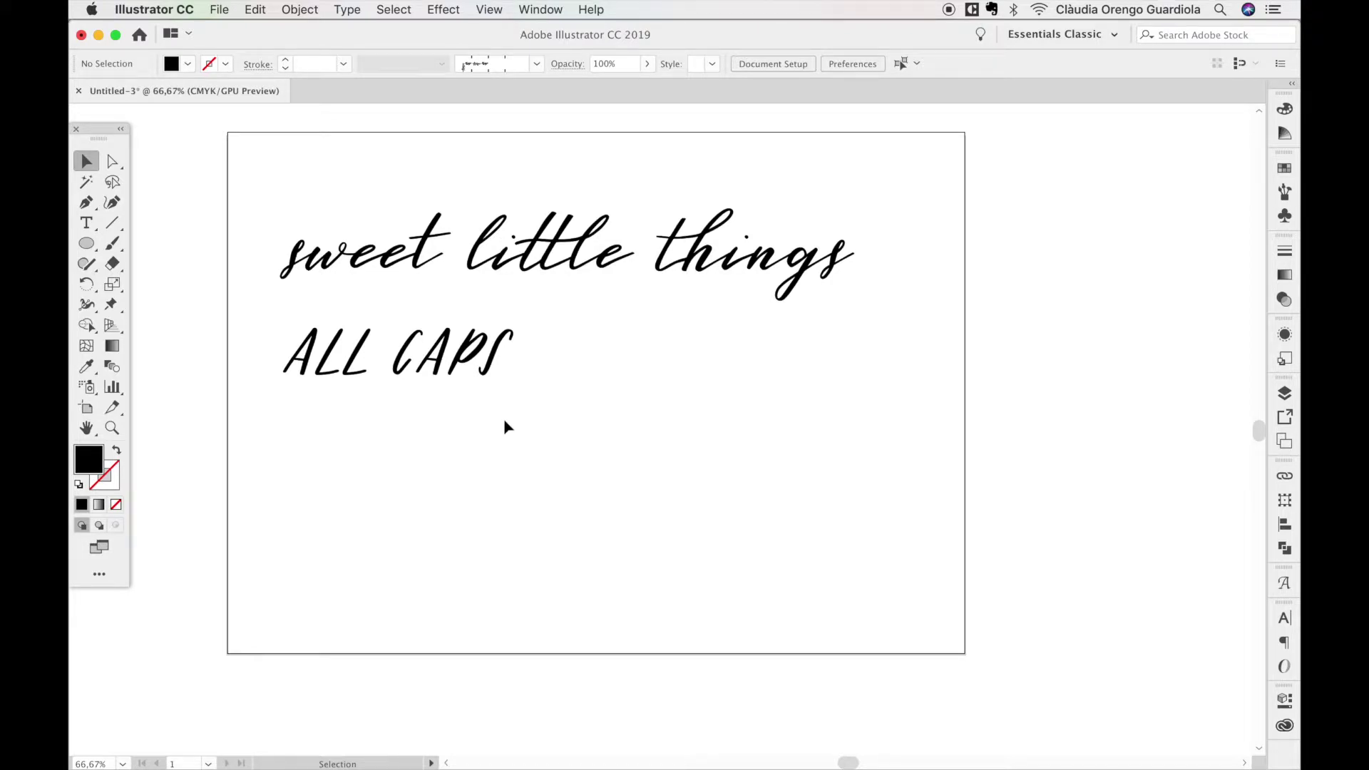
Step: Duplicate ALL CAPS below, clear its text, and set the empty frame to the Ornaments style
left_click_drag(452, 360, 186, 455)
key("t")
key("BackSpace")
left_click(869, 63)
left_click(868, 102)
left_click(341, 8)
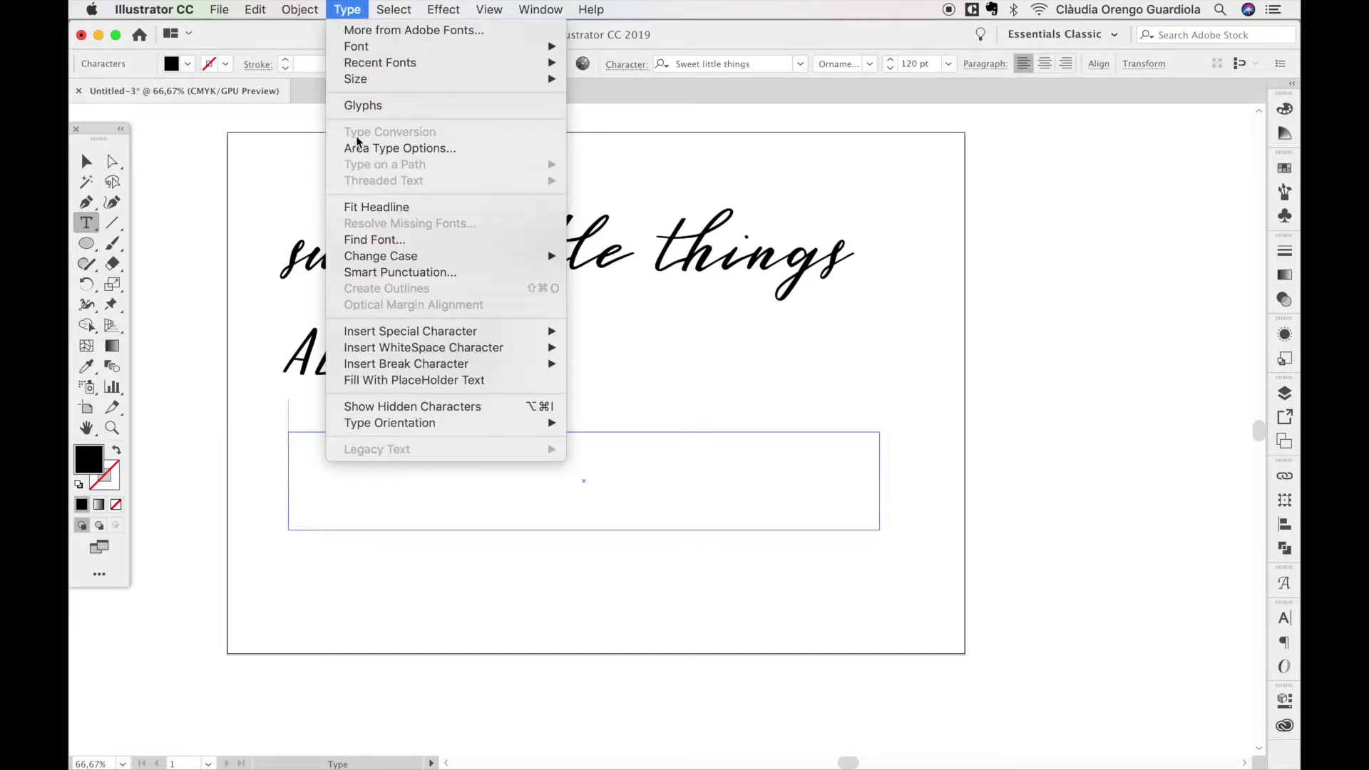
Step: From the enlarged Glyphs panel, insert two leaf sprigs, a swirl, a heart and a curled arrow
left_click(350, 109)
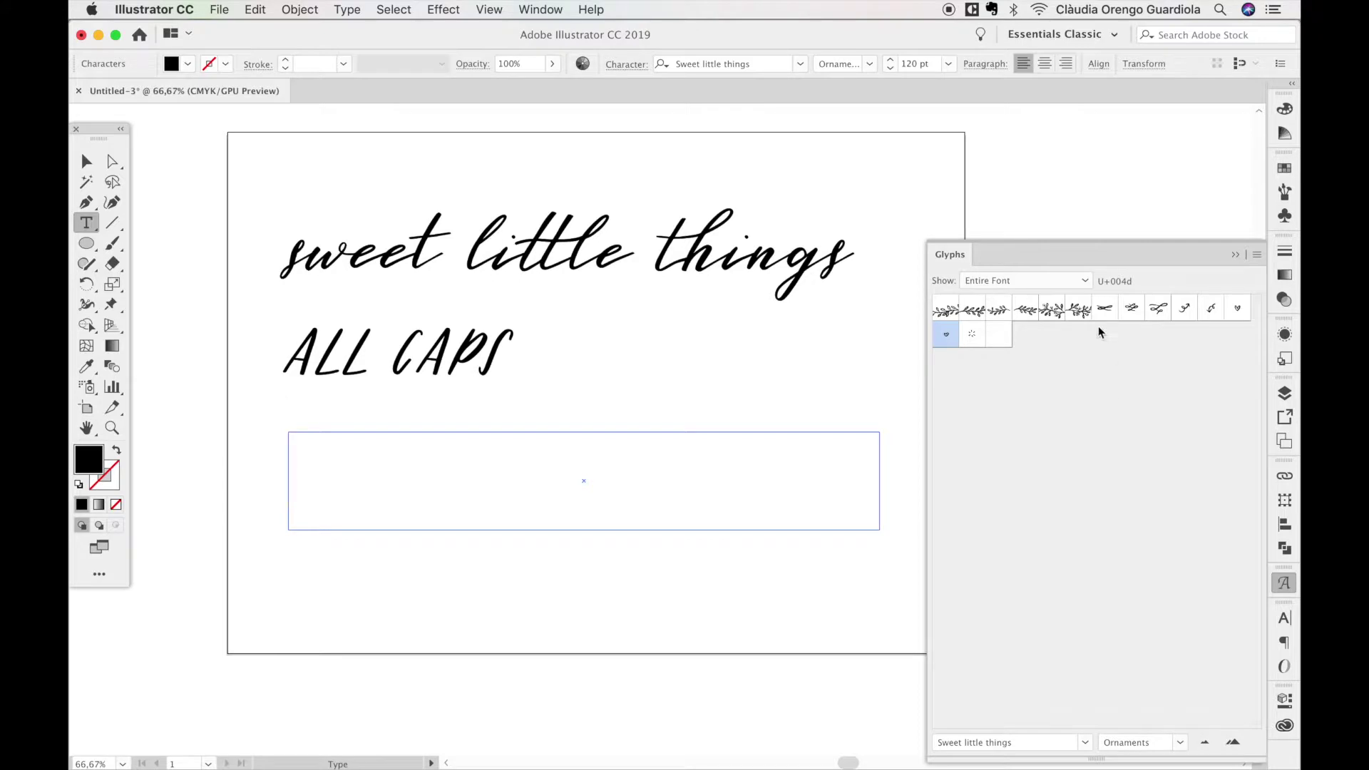
left_click(1233, 742)
left_click(1233, 743)
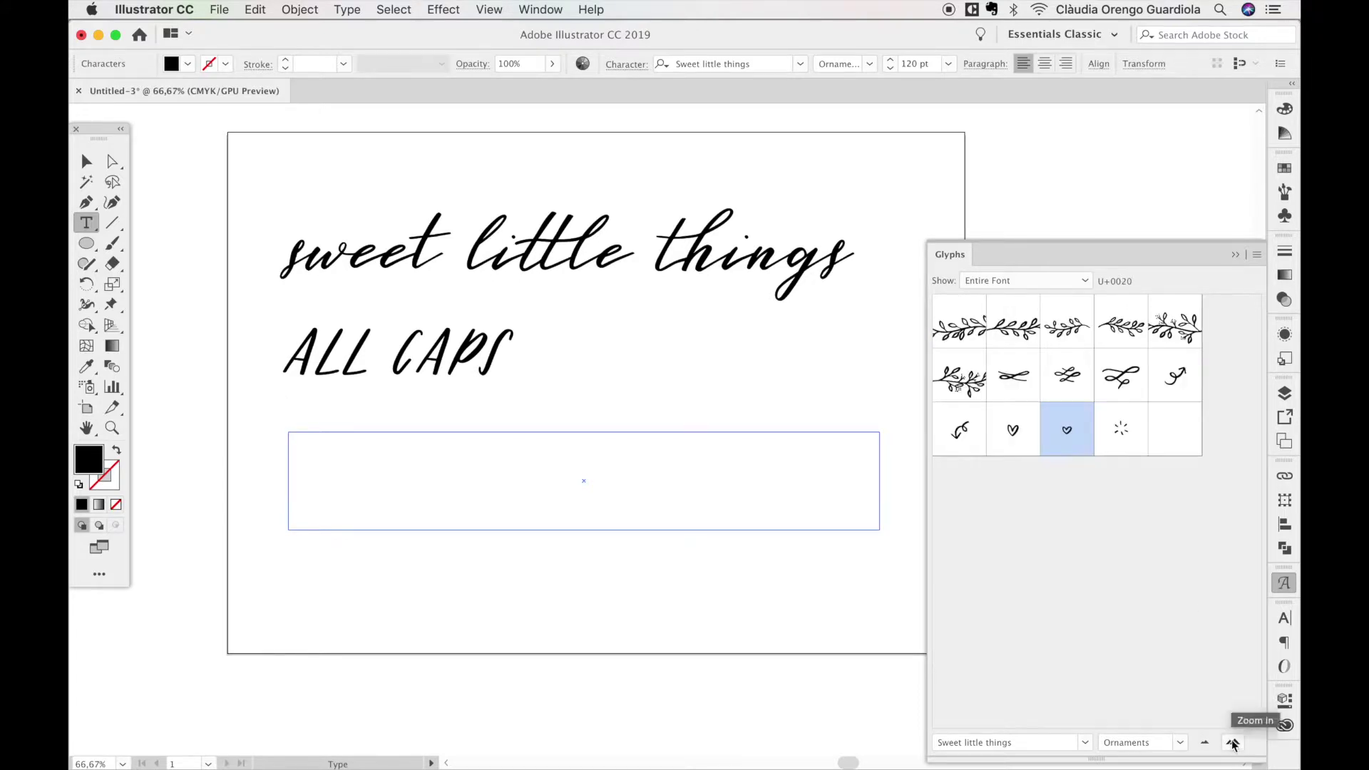
double_click(954, 326)
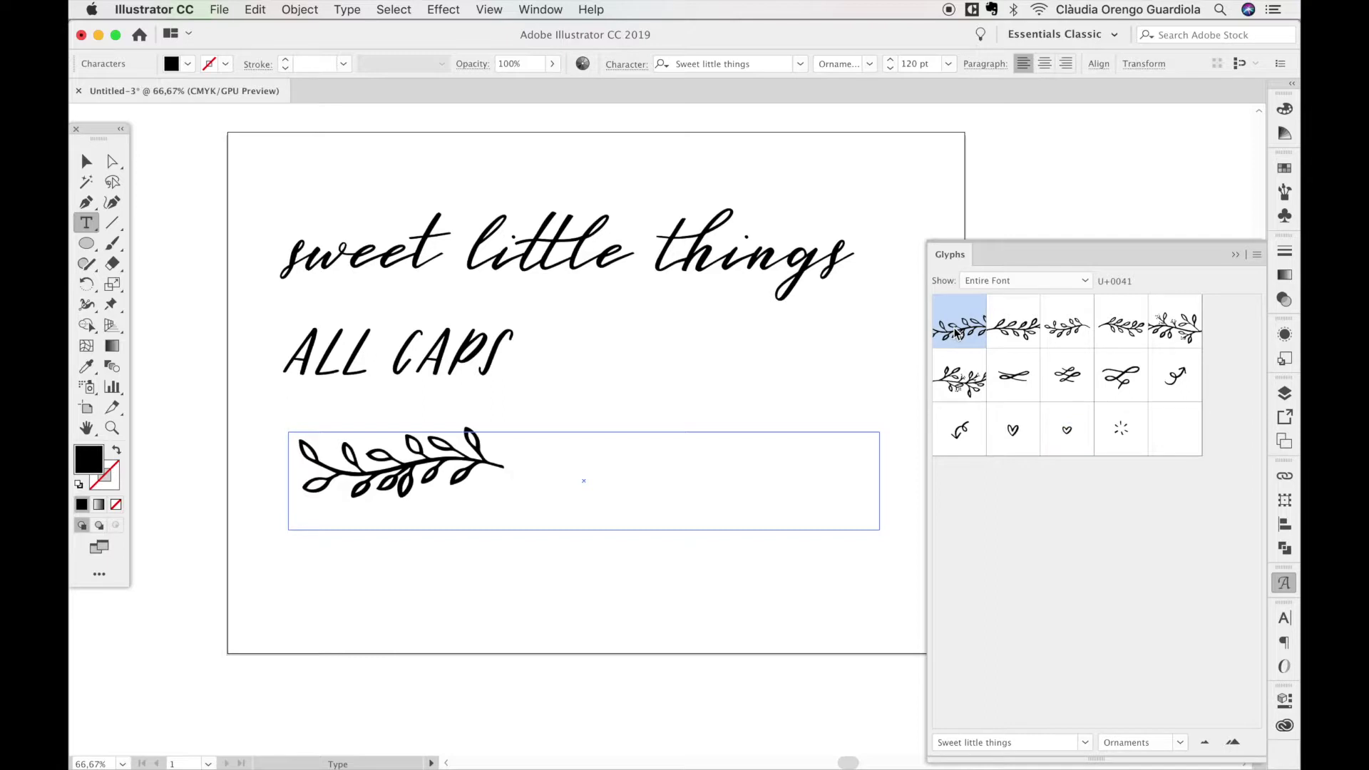
double_click(1068, 330)
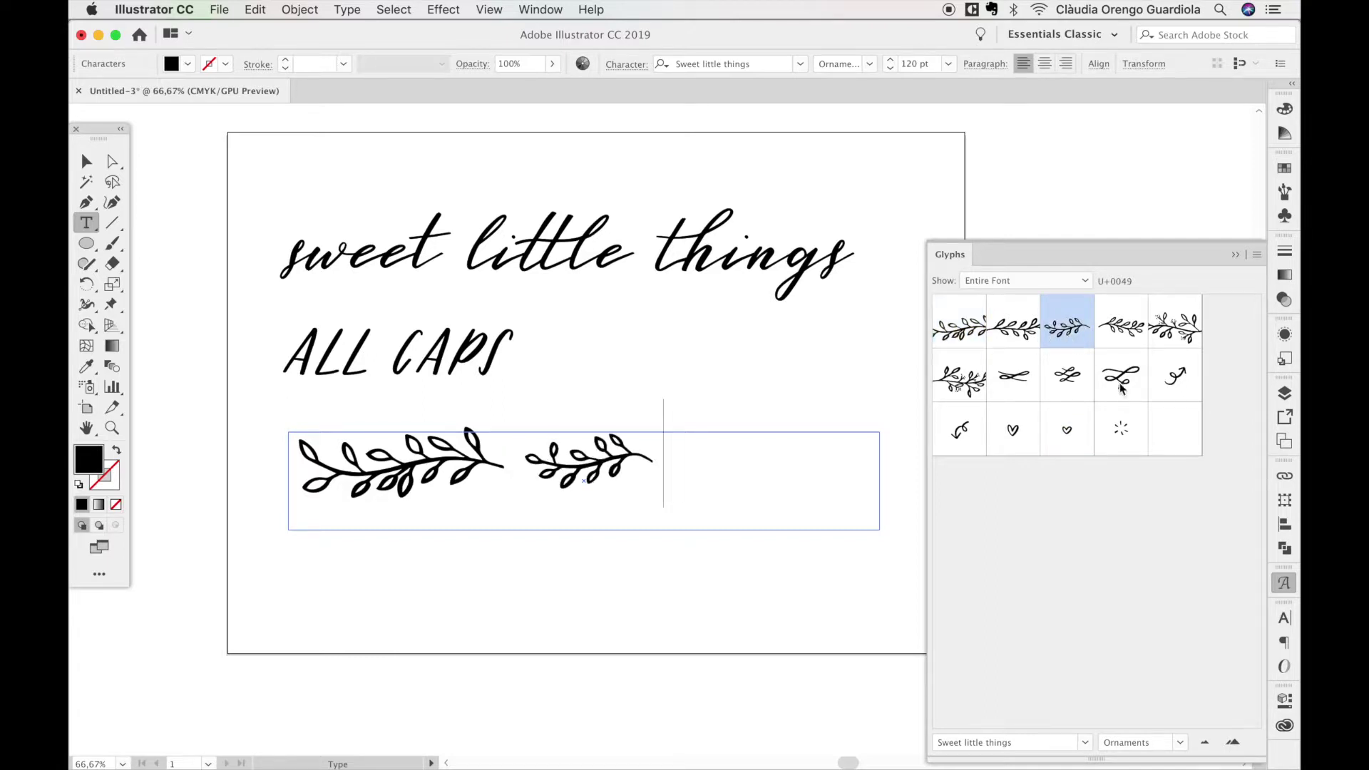
double_click(1077, 386)
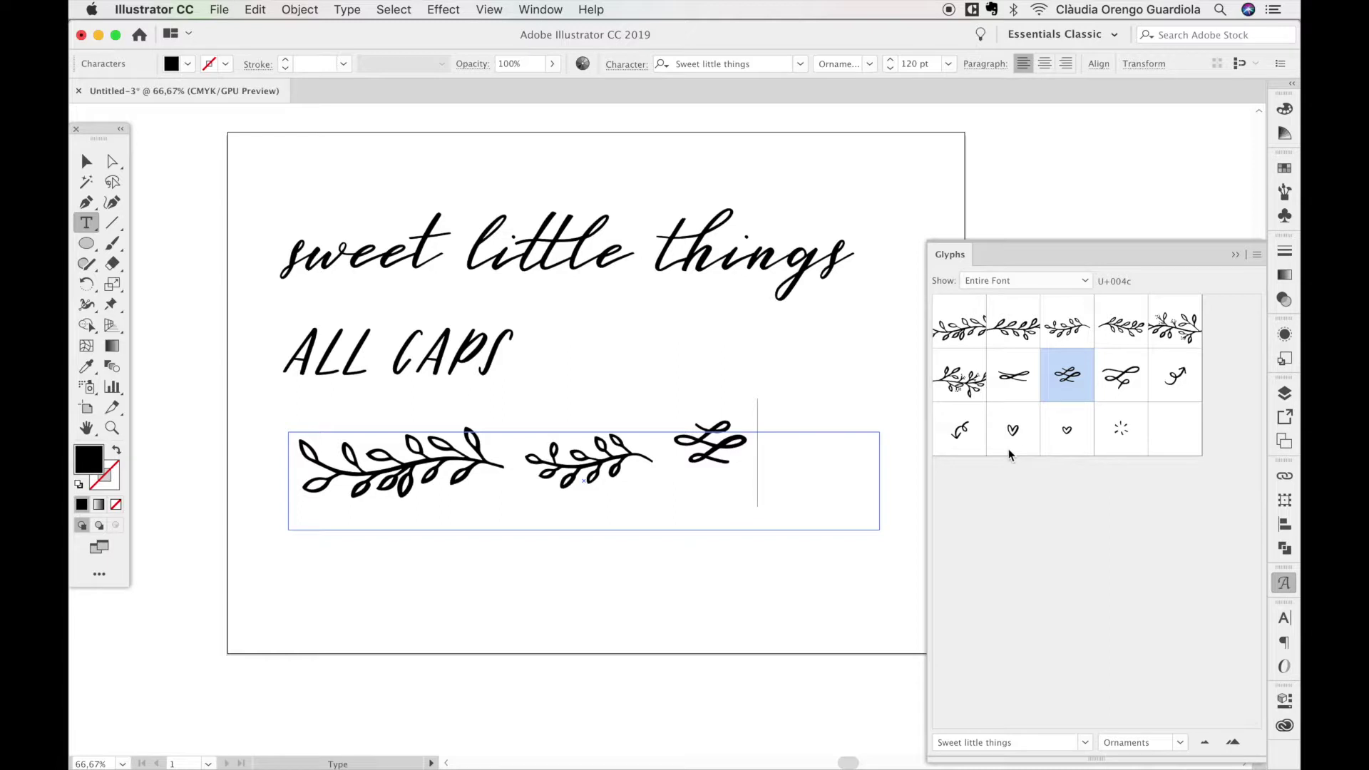
double_click(1012, 430)
left_click(956, 430)
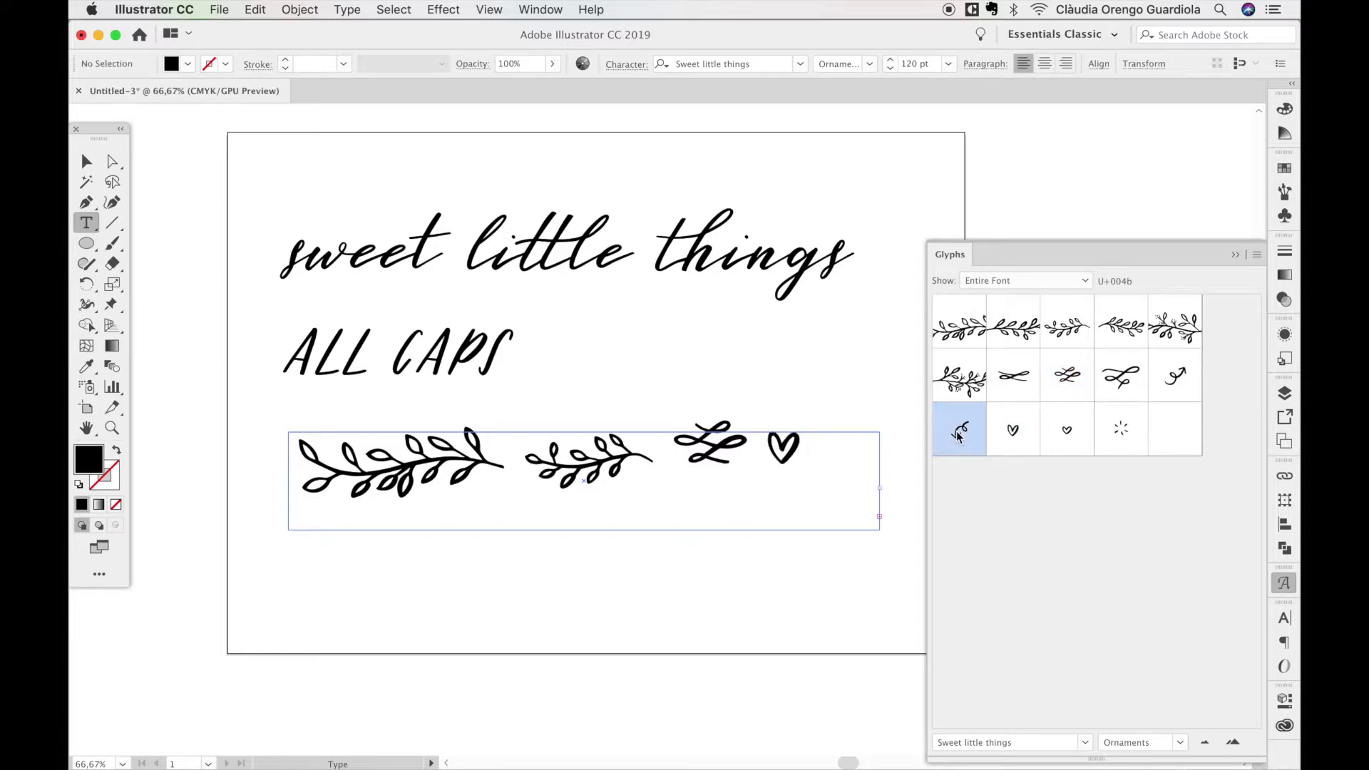
Step: Widen the ornament frame to reveal the arrow, collapse the Glyphs panel and deselect
left_click(87, 161)
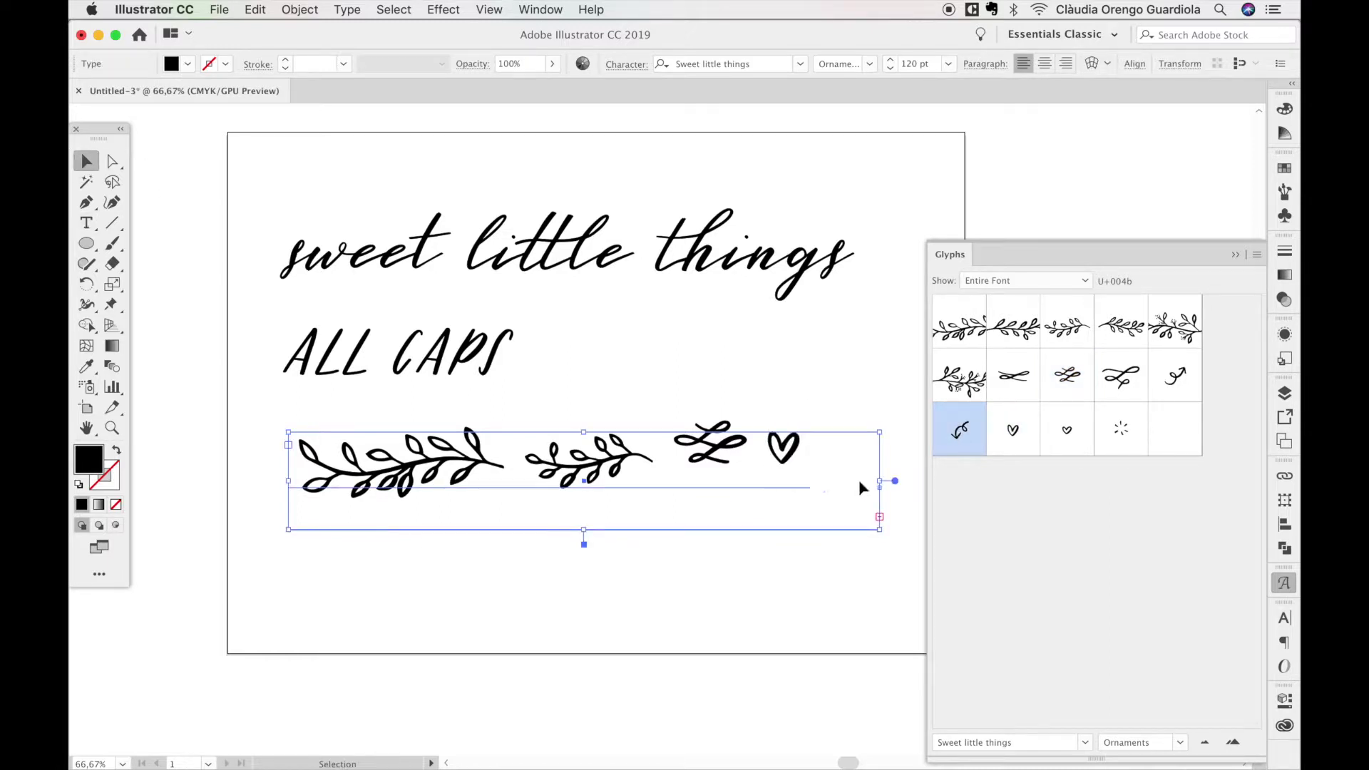
left_click_drag(881, 484, 905, 480)
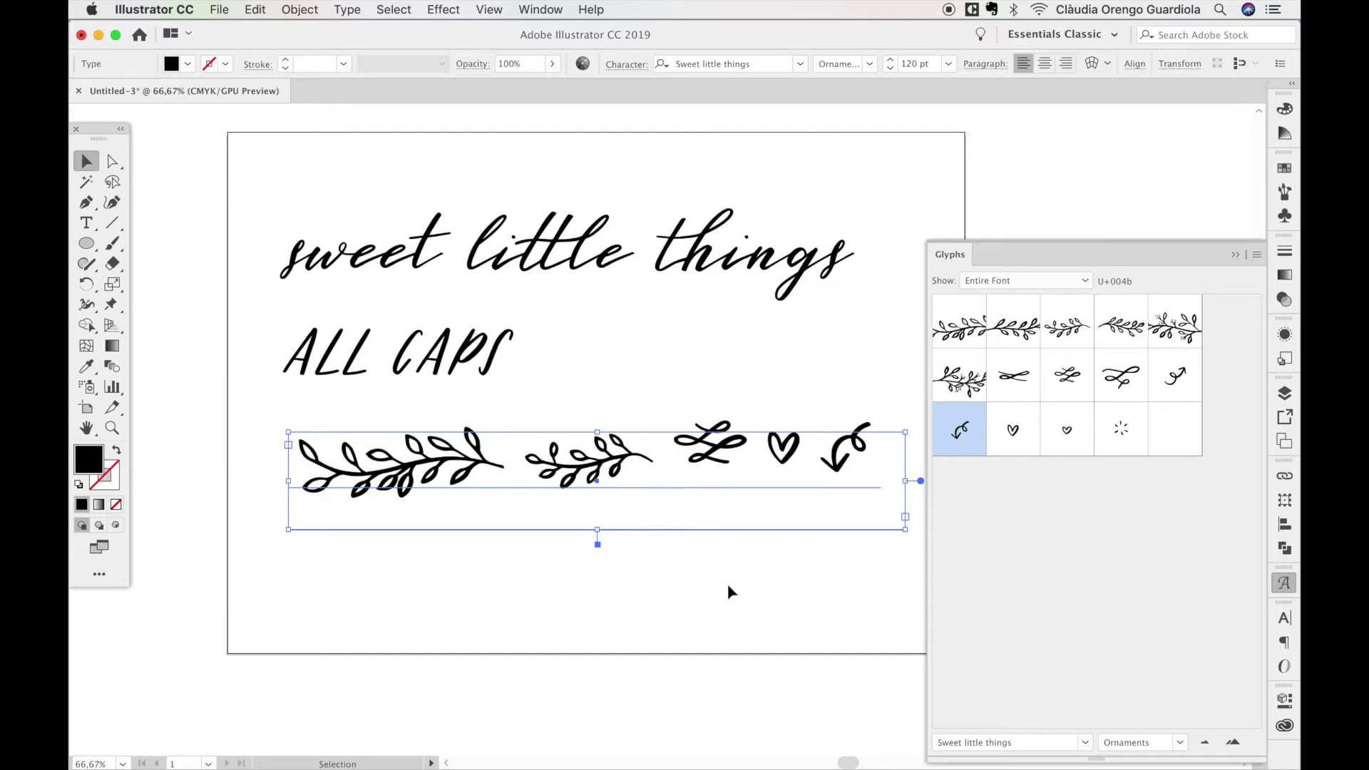
left_click(1235, 254)
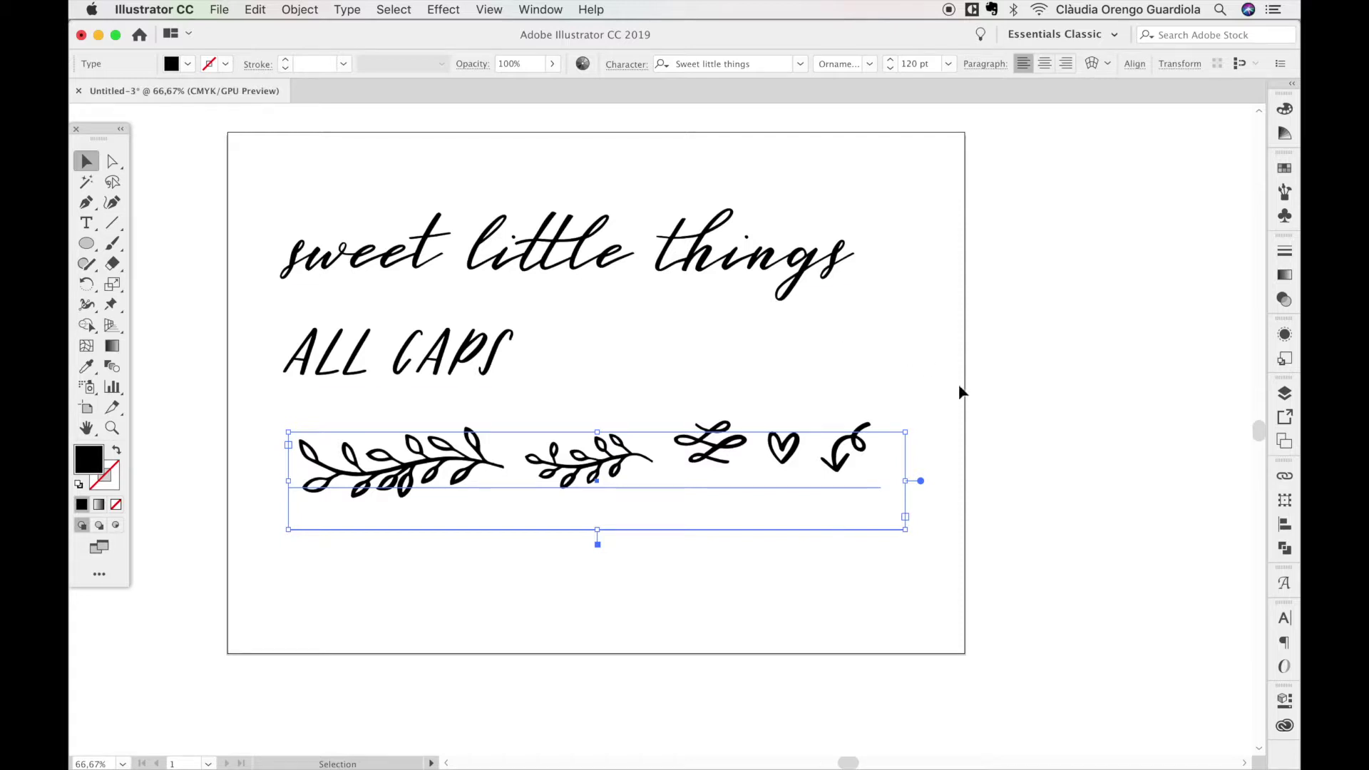
left_click(968, 423)
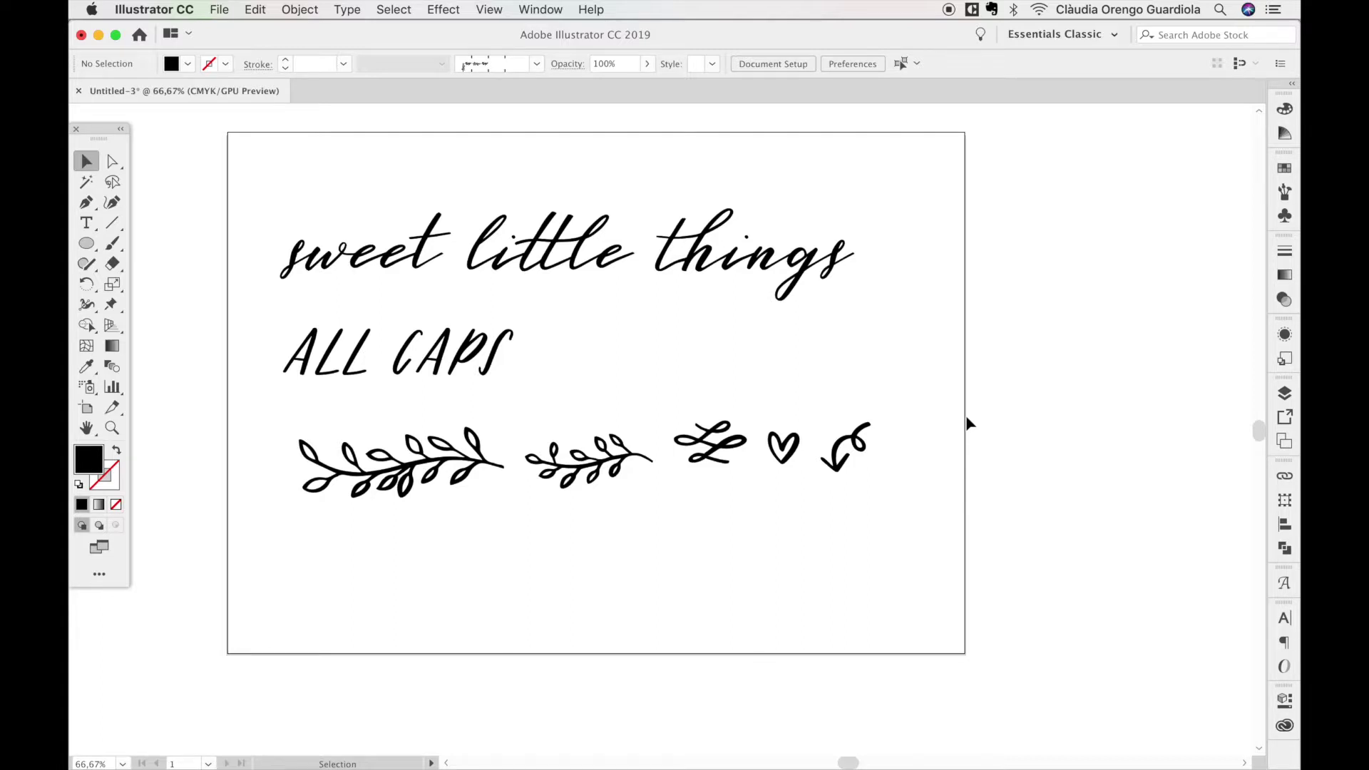
Step: Draw a large circle and swap its fill and stroke to leave a 1 pt outline
scroll(968, 423, "right", 8)
scroll(968, 422, "up", 1)
scroll(967, 420, "right", 8)
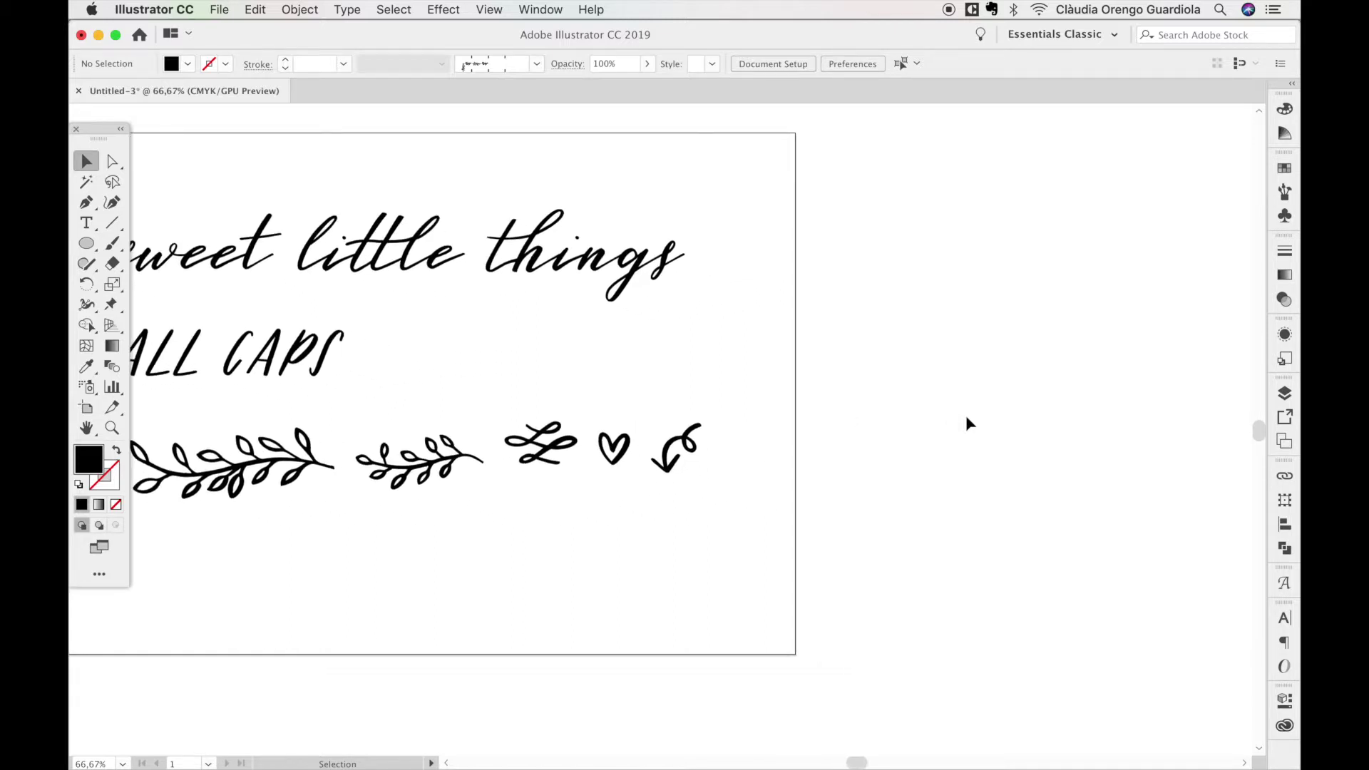
left_click(86, 243)
left_click_drag(811, 207, 1192, 588)
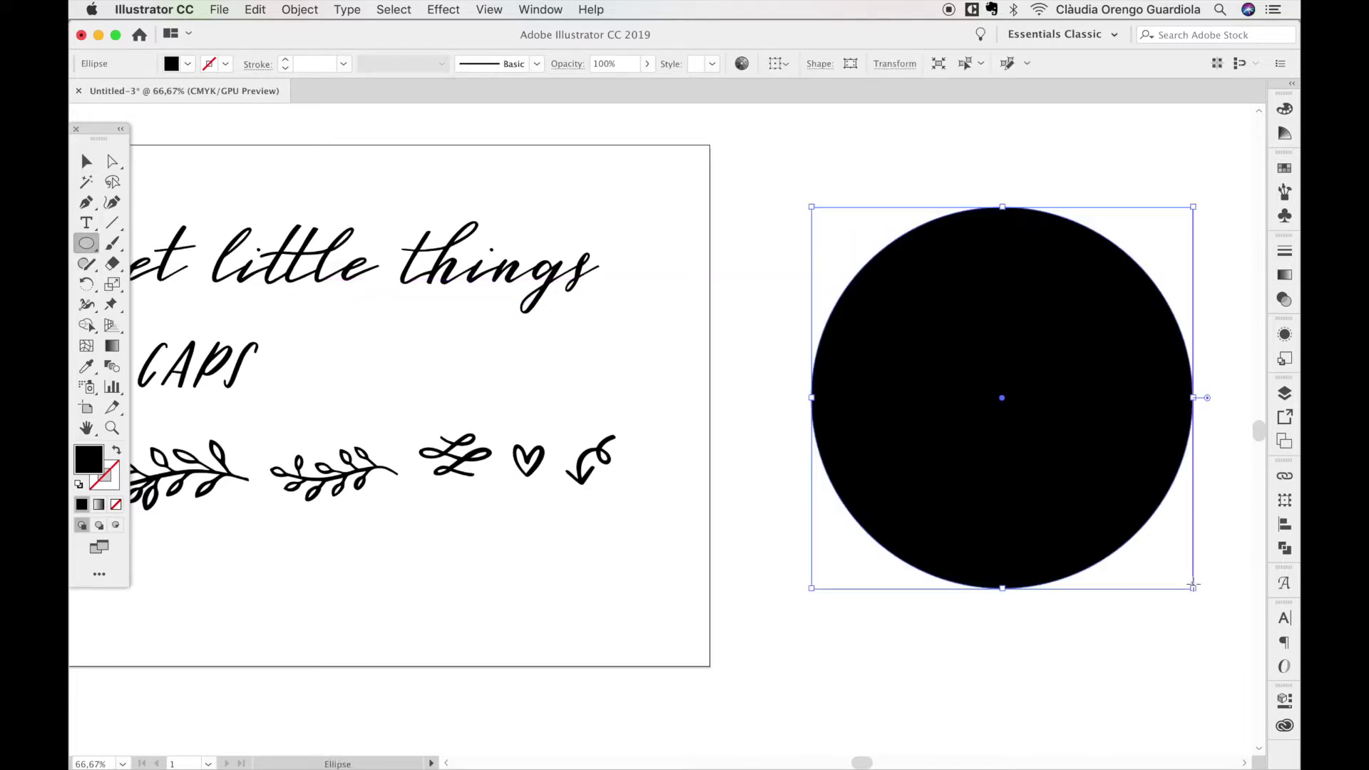
left_click(118, 453)
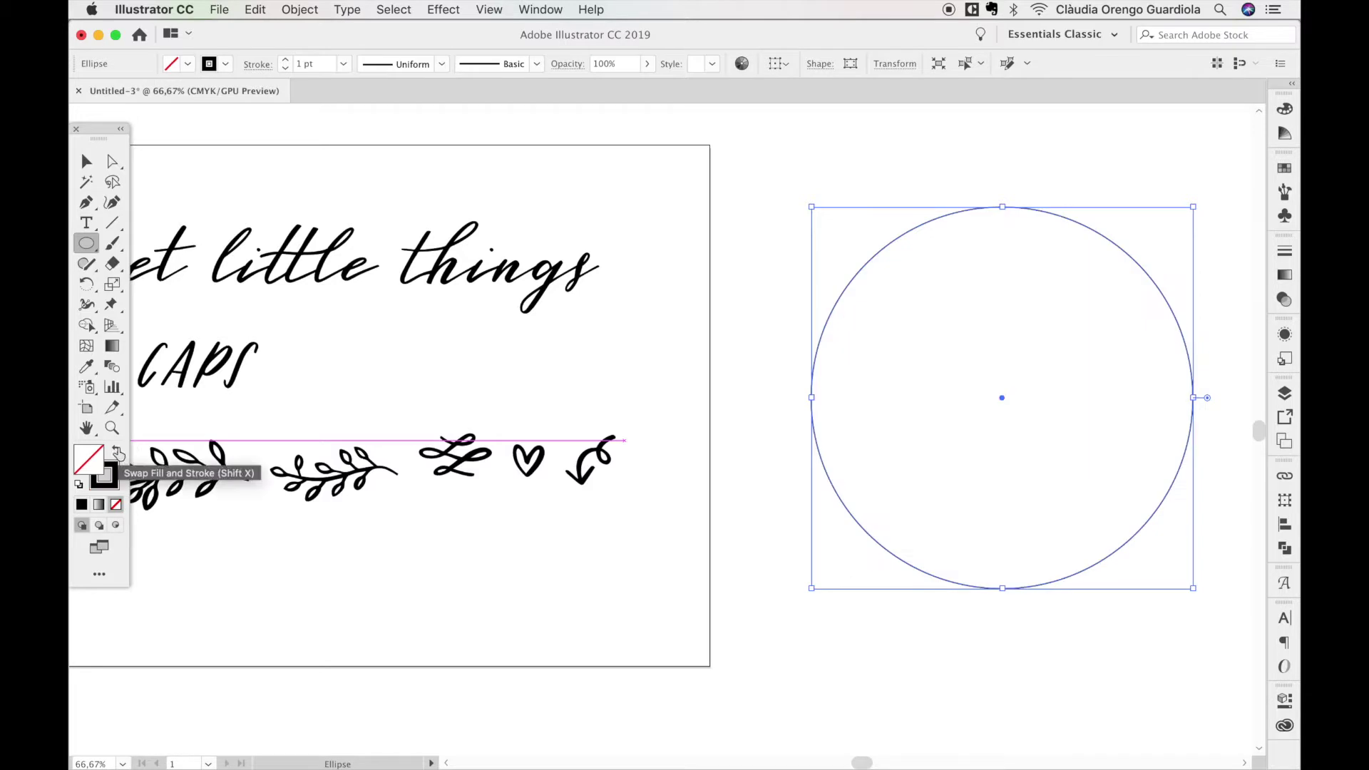
Step: Show the Open Brush Library list from the Brushes panel menu
left_click(1284, 192)
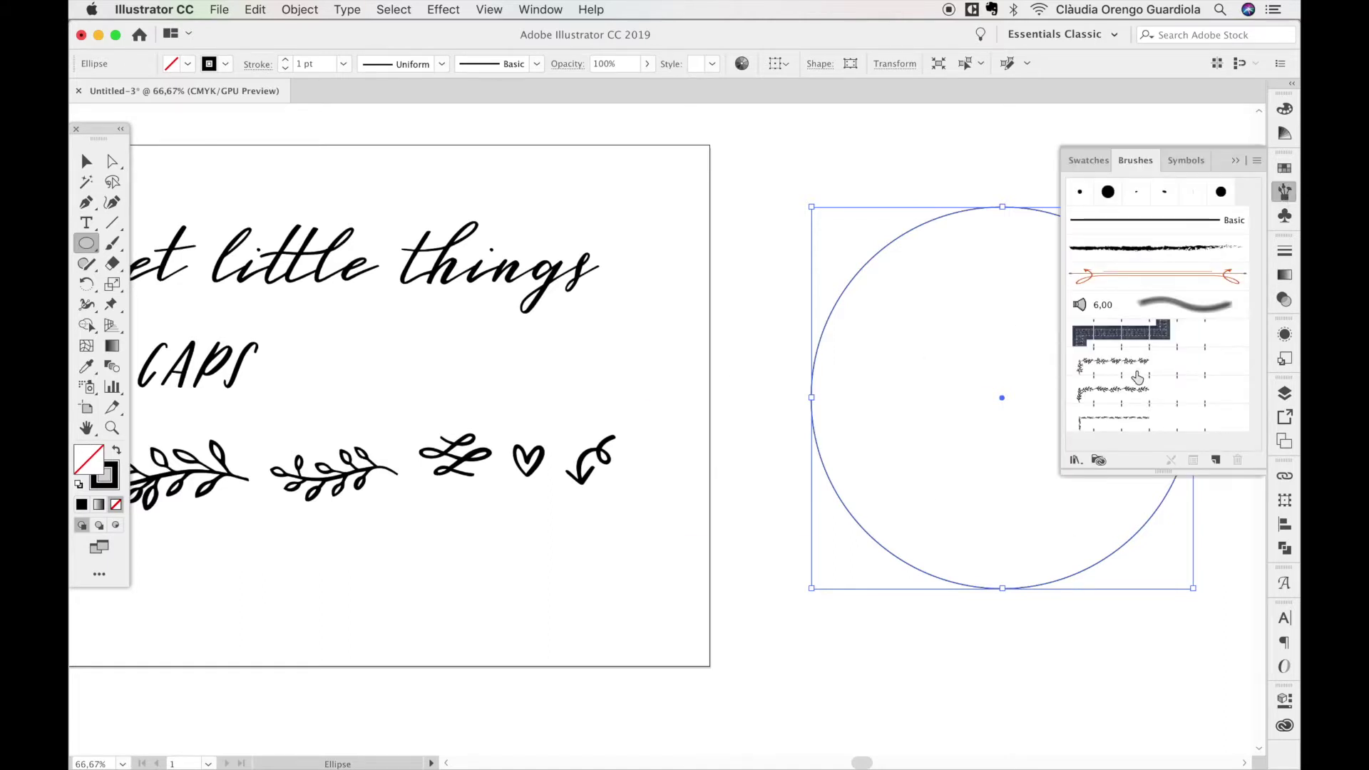
left_click(1256, 162)
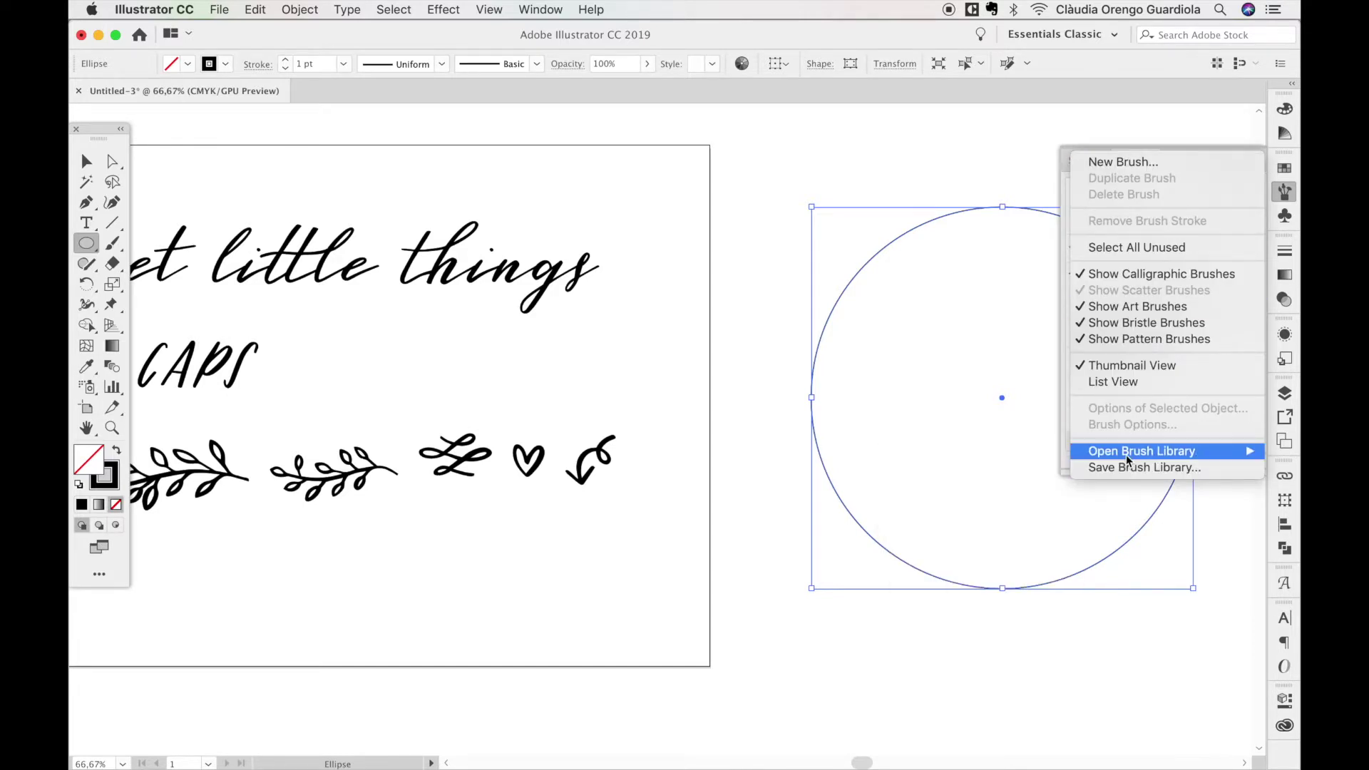
mouse_move(1127, 456)
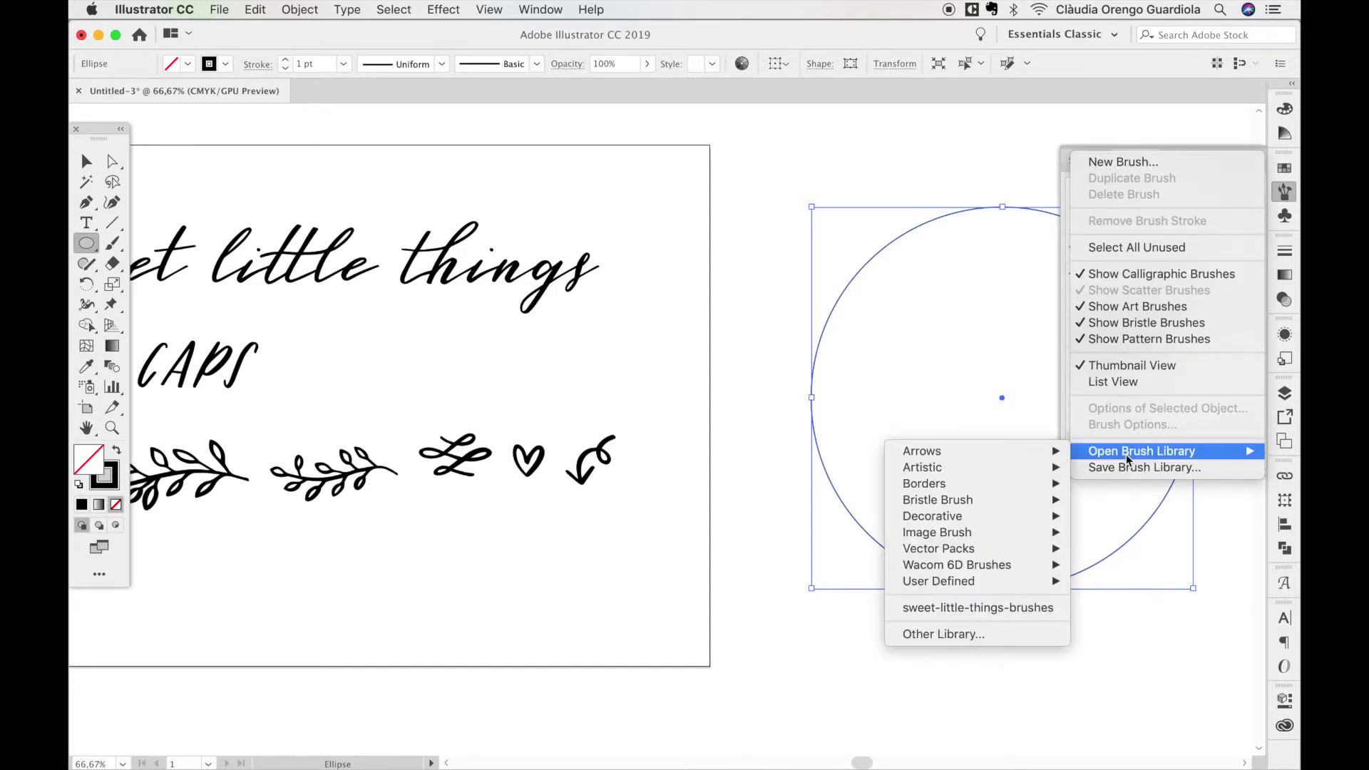
Step: Load sweet-little-things-brushes.ai from the font's bonus folder as a brush library
left_click(955, 635)
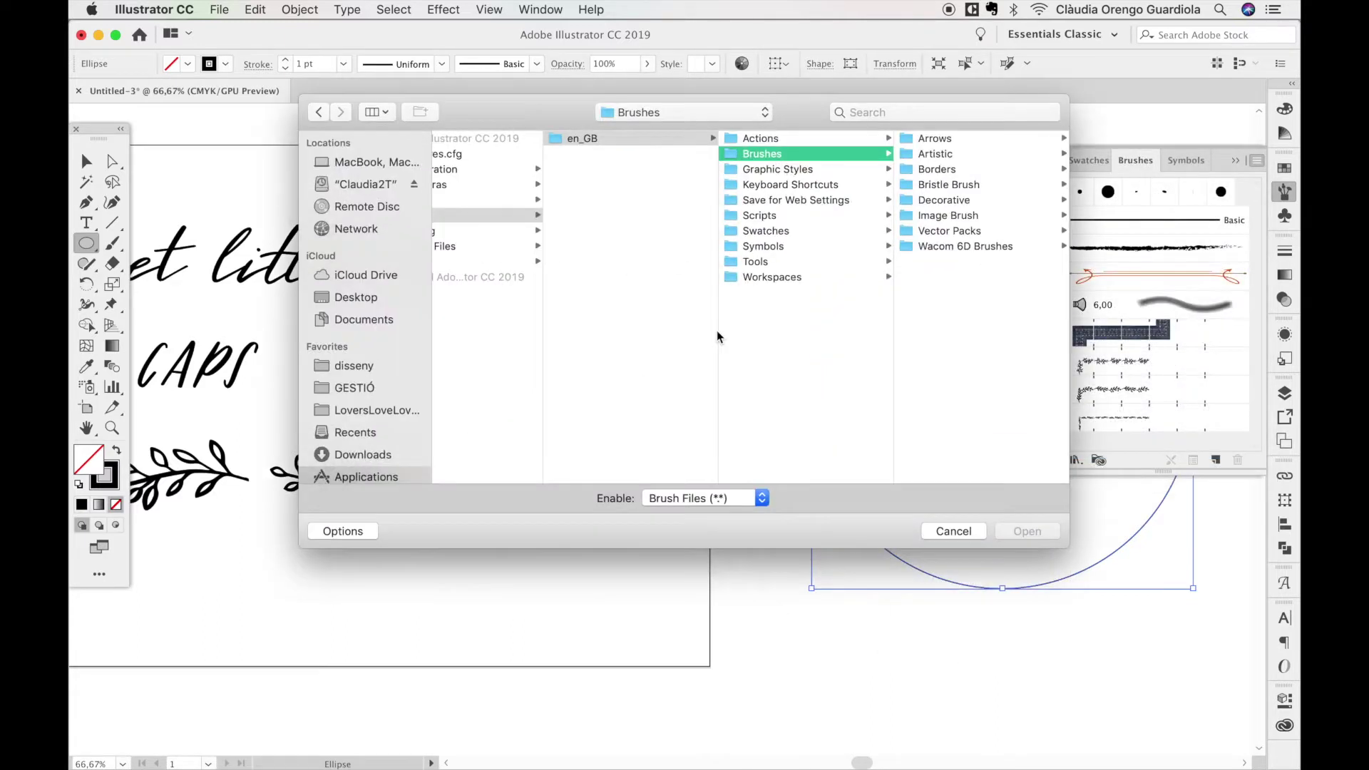
left_click(675, 112)
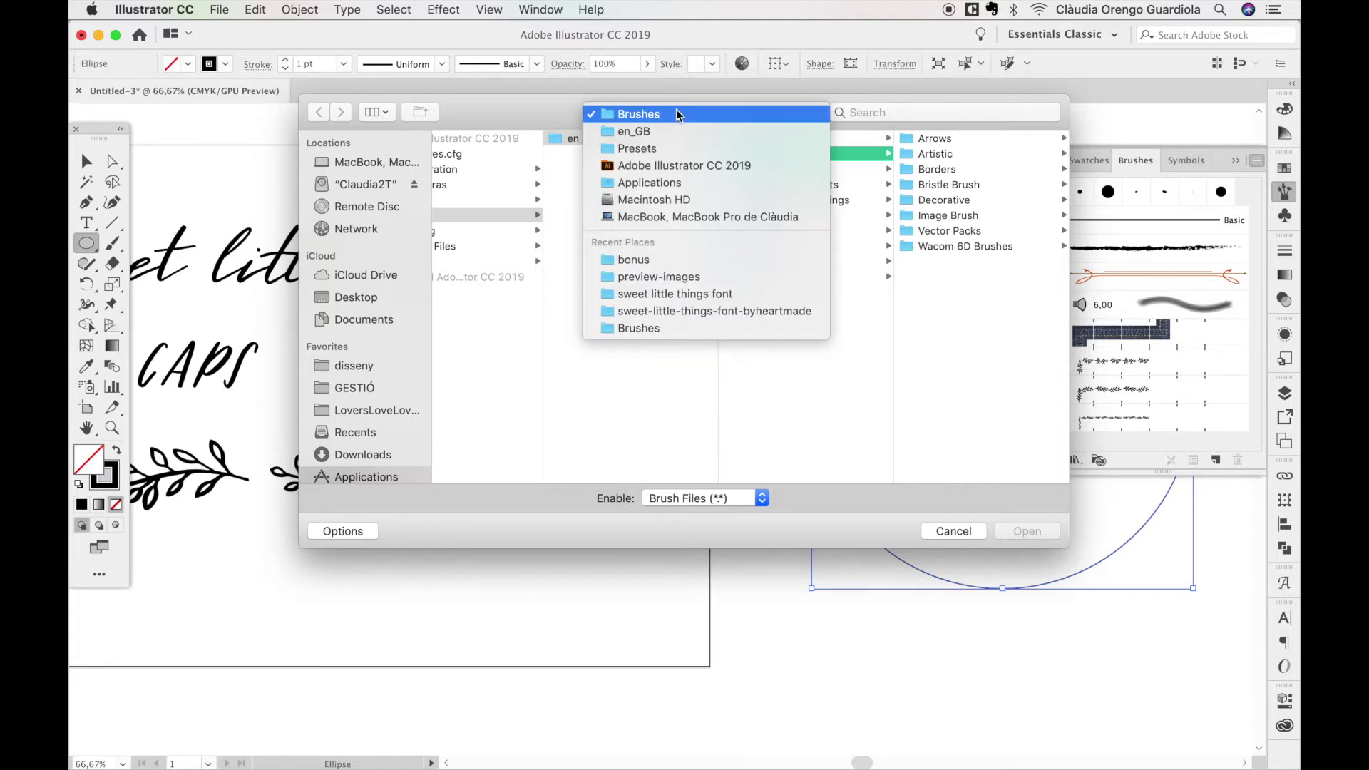
left_click(677, 260)
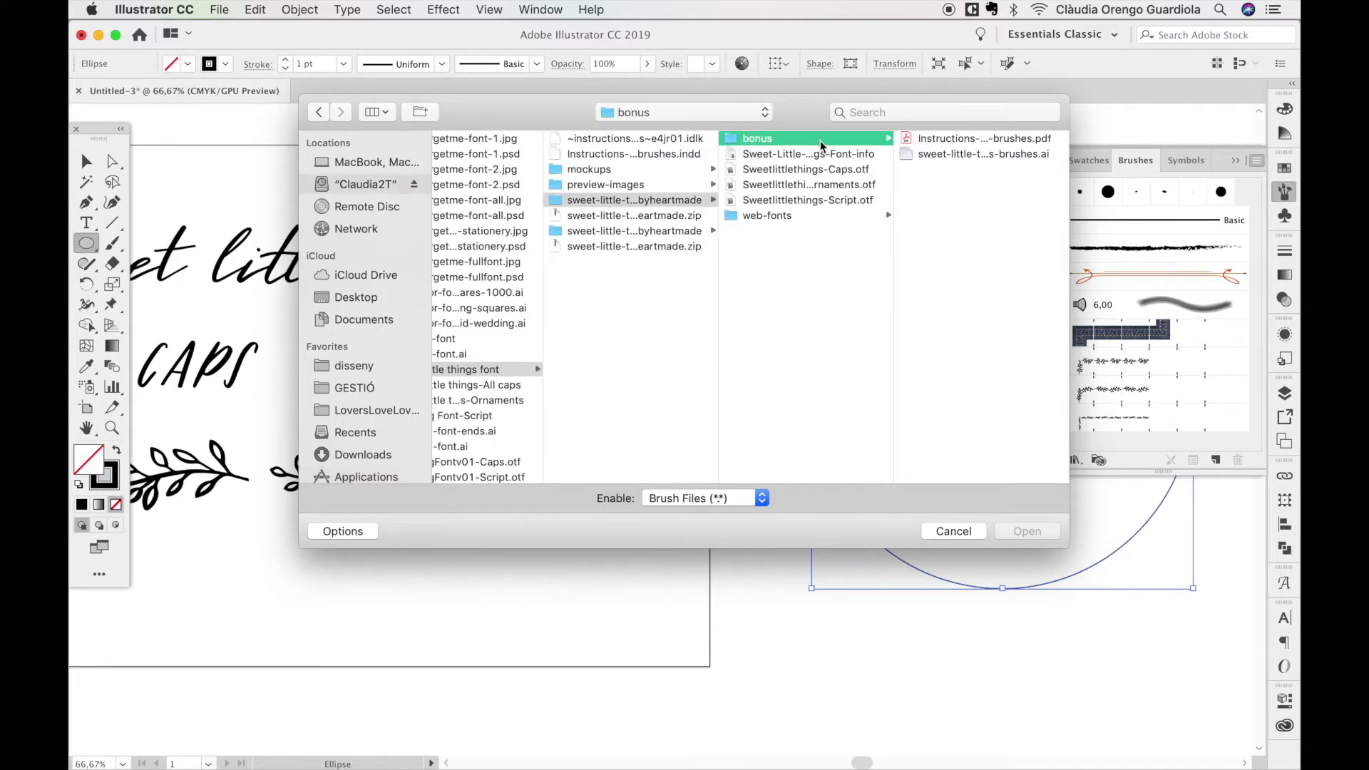
left_click(977, 153)
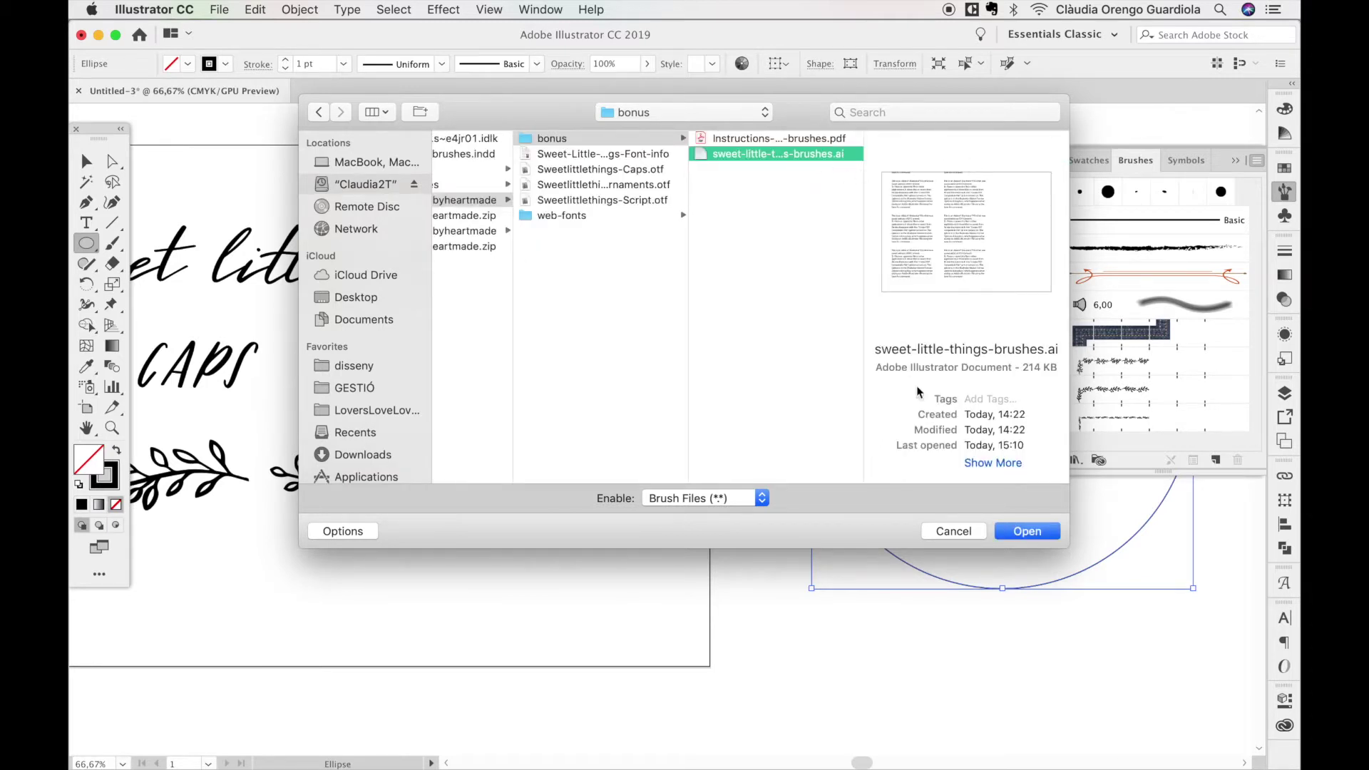
left_click(1009, 531)
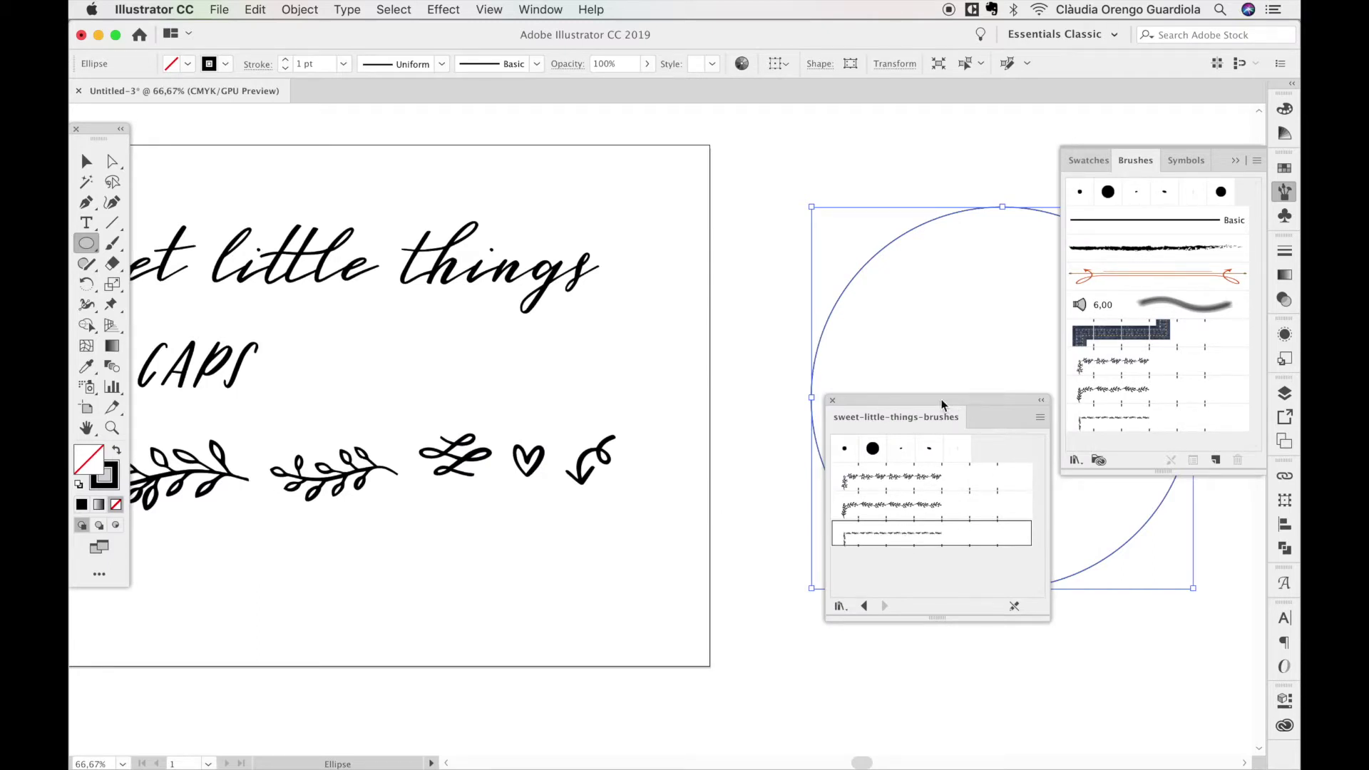
Step: Close the library panel, apply a leafy brush to the circle, and raise the stroke to 4 pt
mouse_move(941, 404)
left_mouse_down()
mouse_move(1093, 499)
mouse_move(1051, 521)
left_mouse_up()
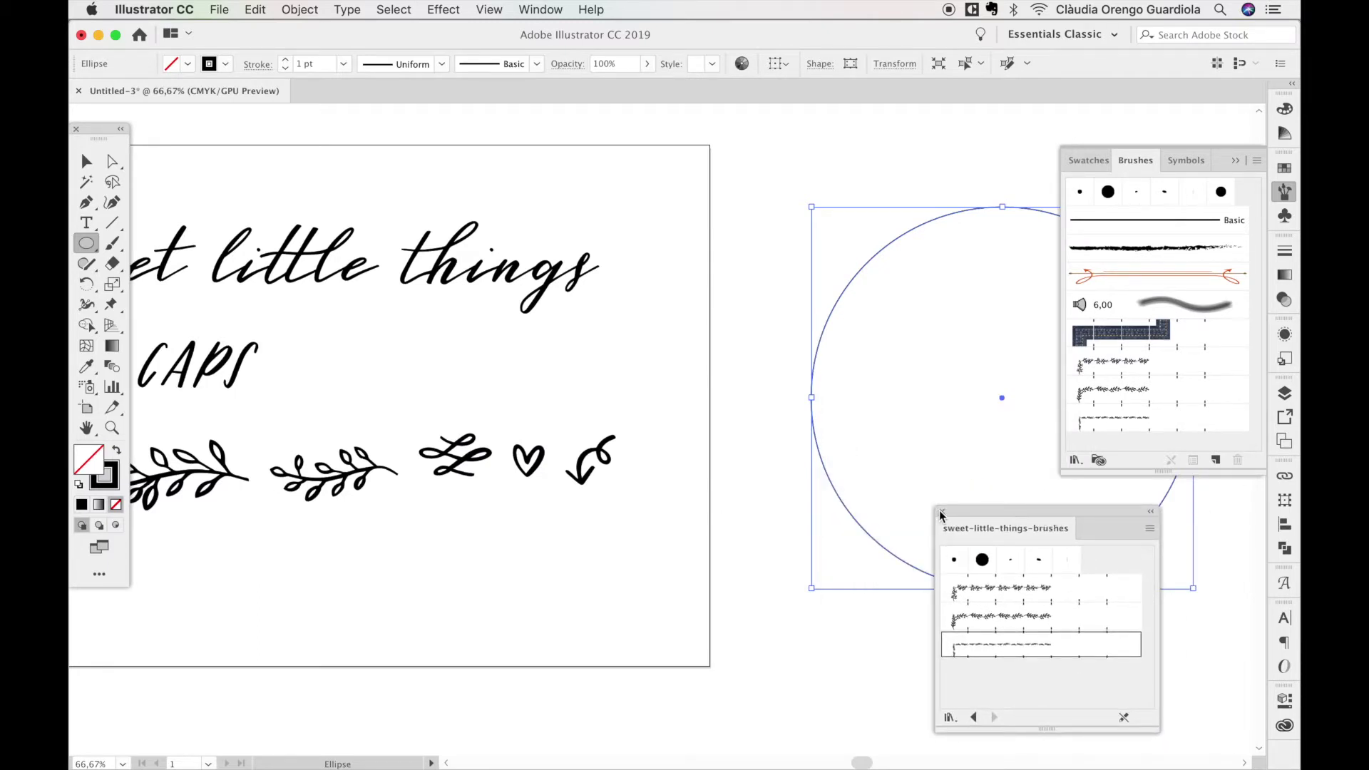
left_click(941, 515)
scroll(780, 460, "right", 10)
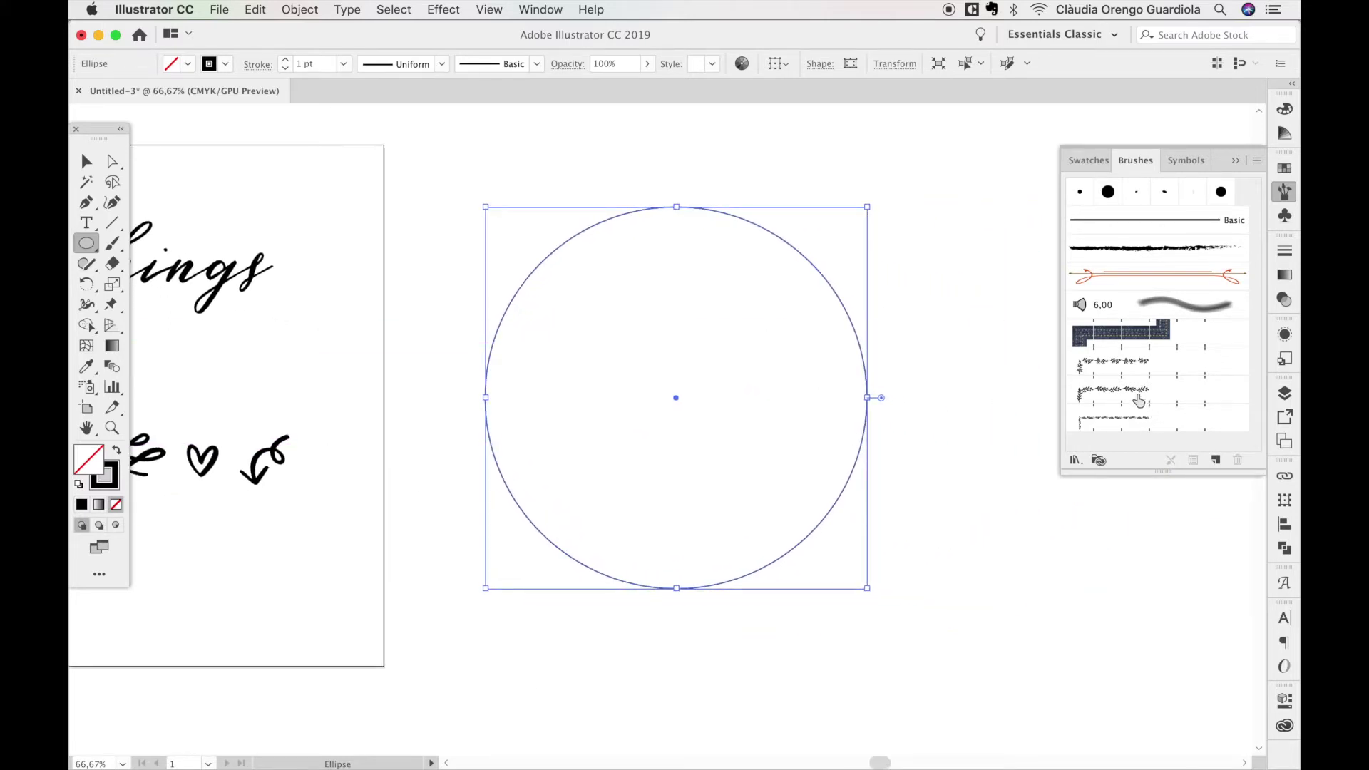
left_click(1098, 367)
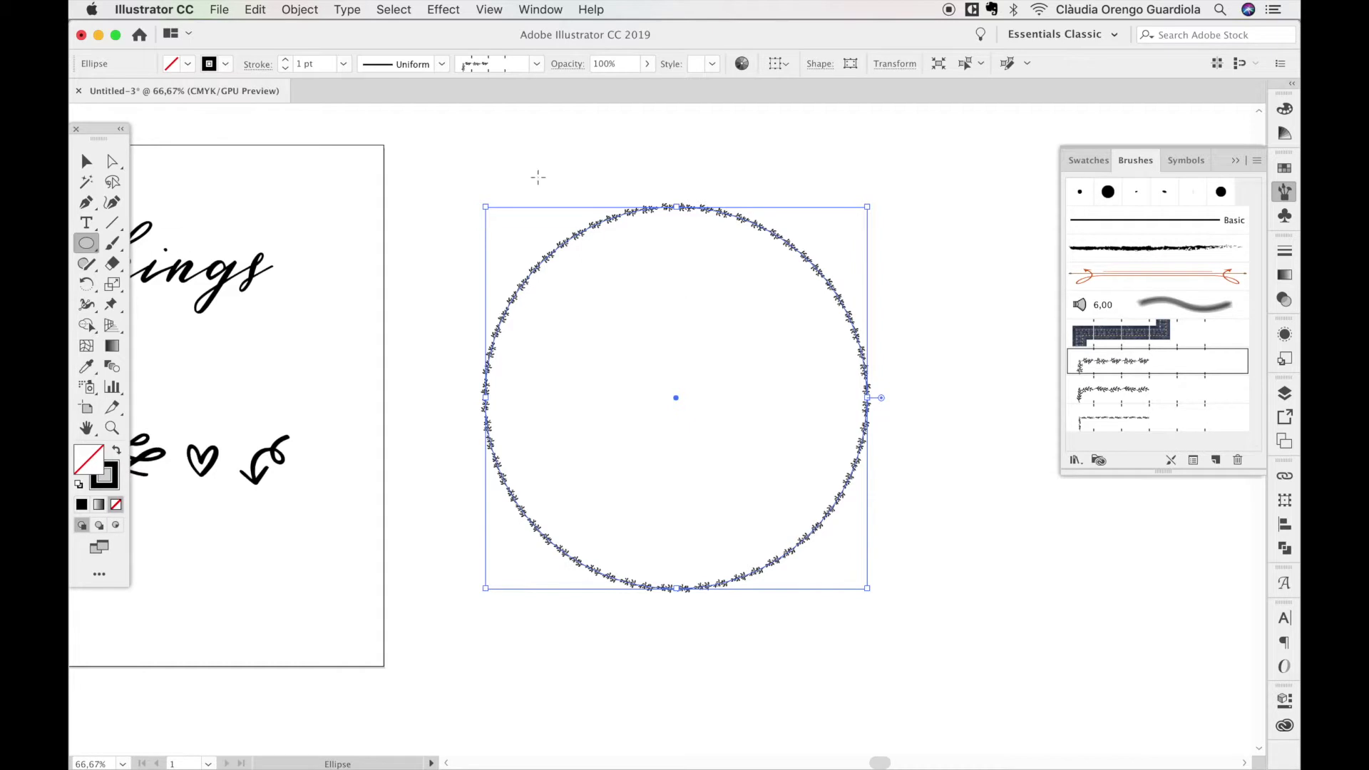
left_click(284, 61)
left_click(285, 61)
left_click(284, 60)
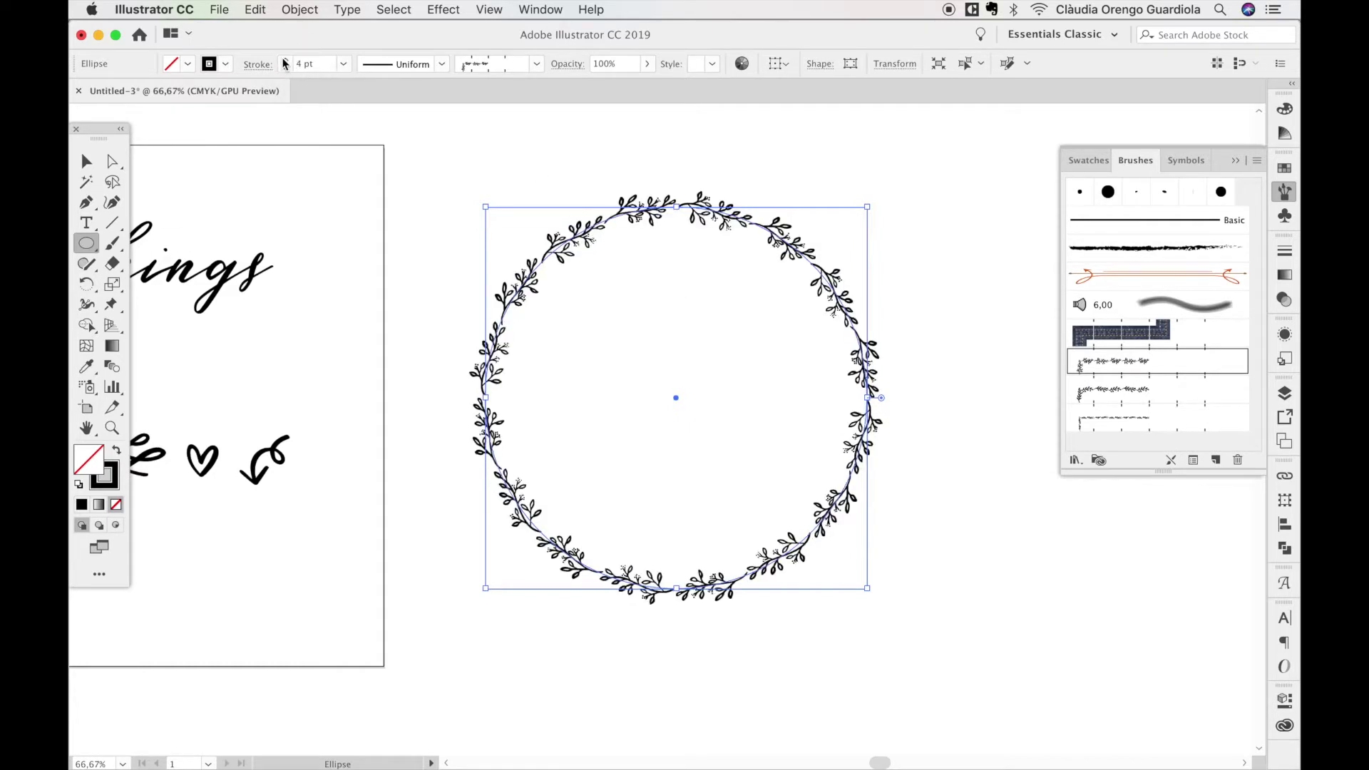
Step: Switch the wreath to another leafy brush and colour its stroke tan
left_click(1135, 394)
left_click(1114, 424)
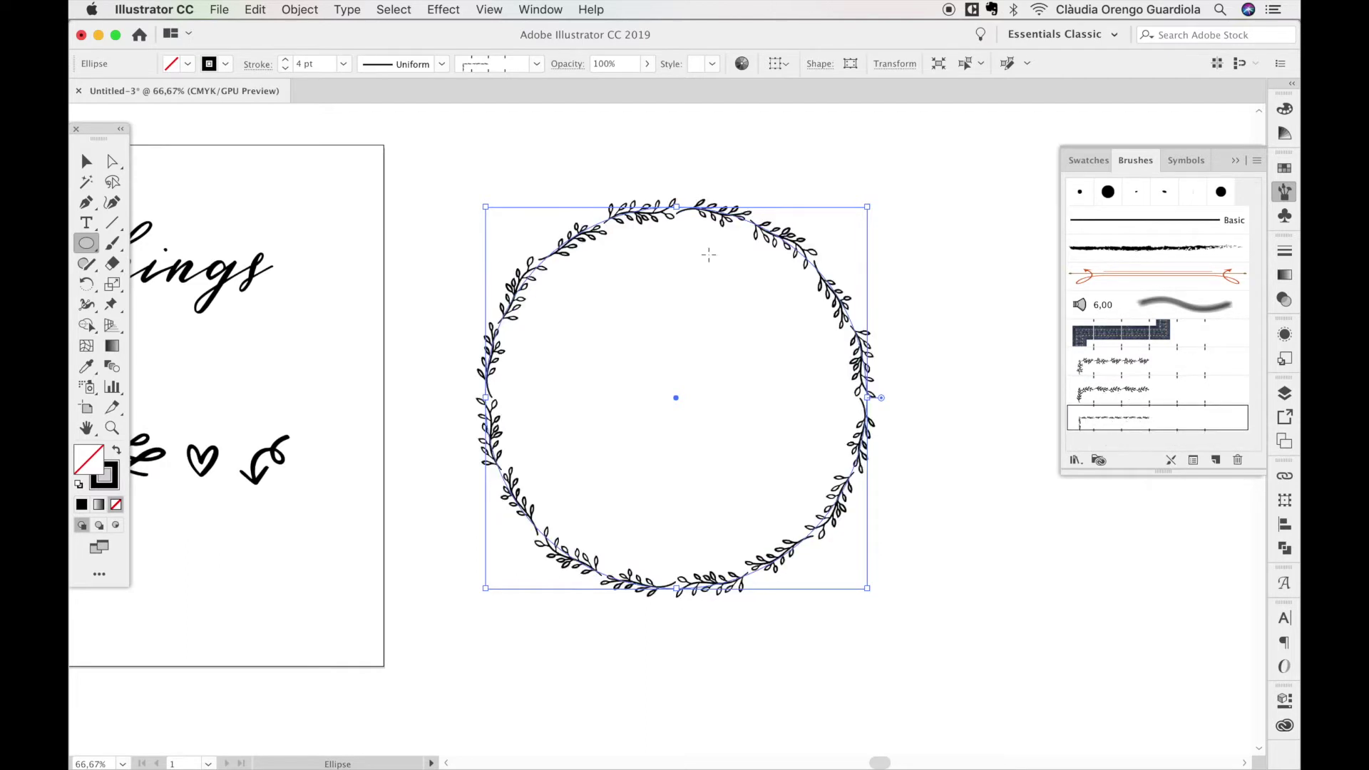
left_click(225, 63)
left_click(177, 118)
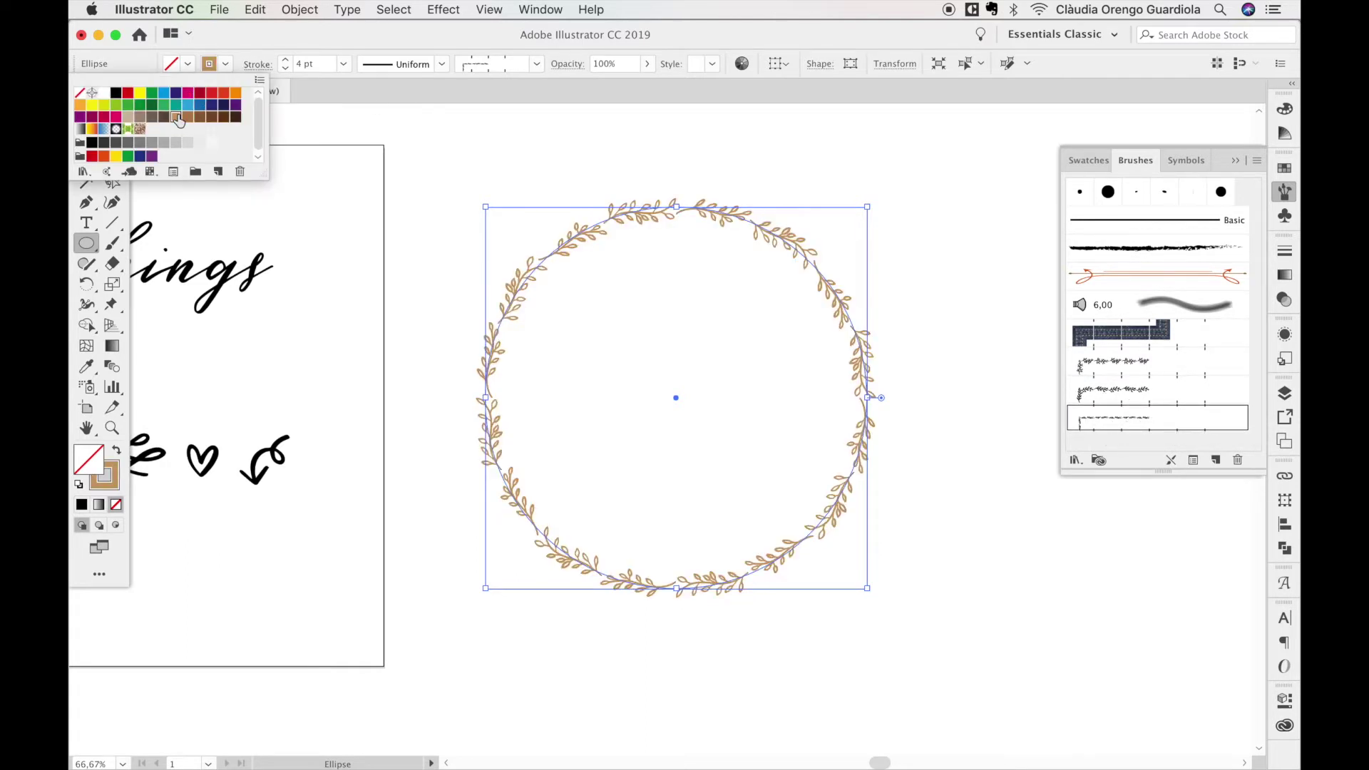
left_click(494, 39)
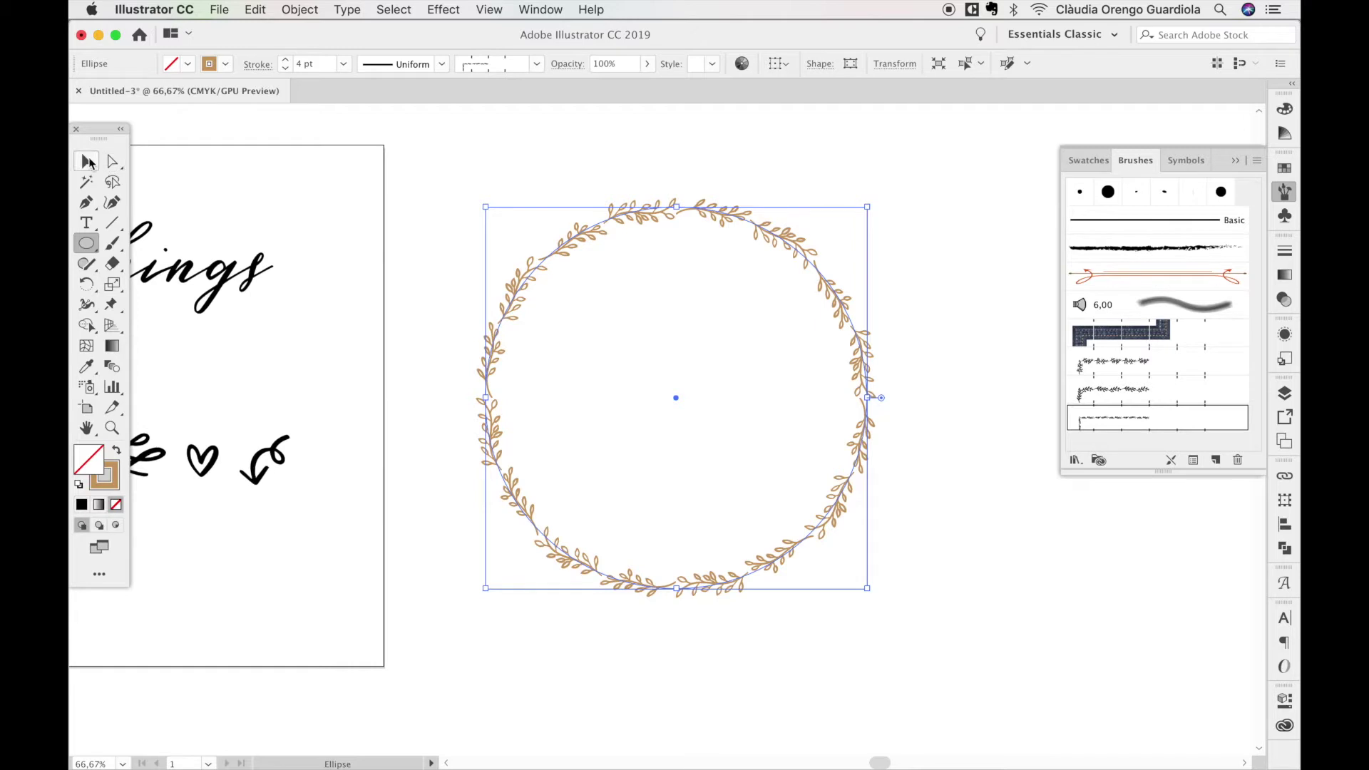
Step: Draw a text area inside the wreath and set its text in the Sweet little things Script font
left_click(86, 223)
left_click_drag(571, 272, 776, 512)
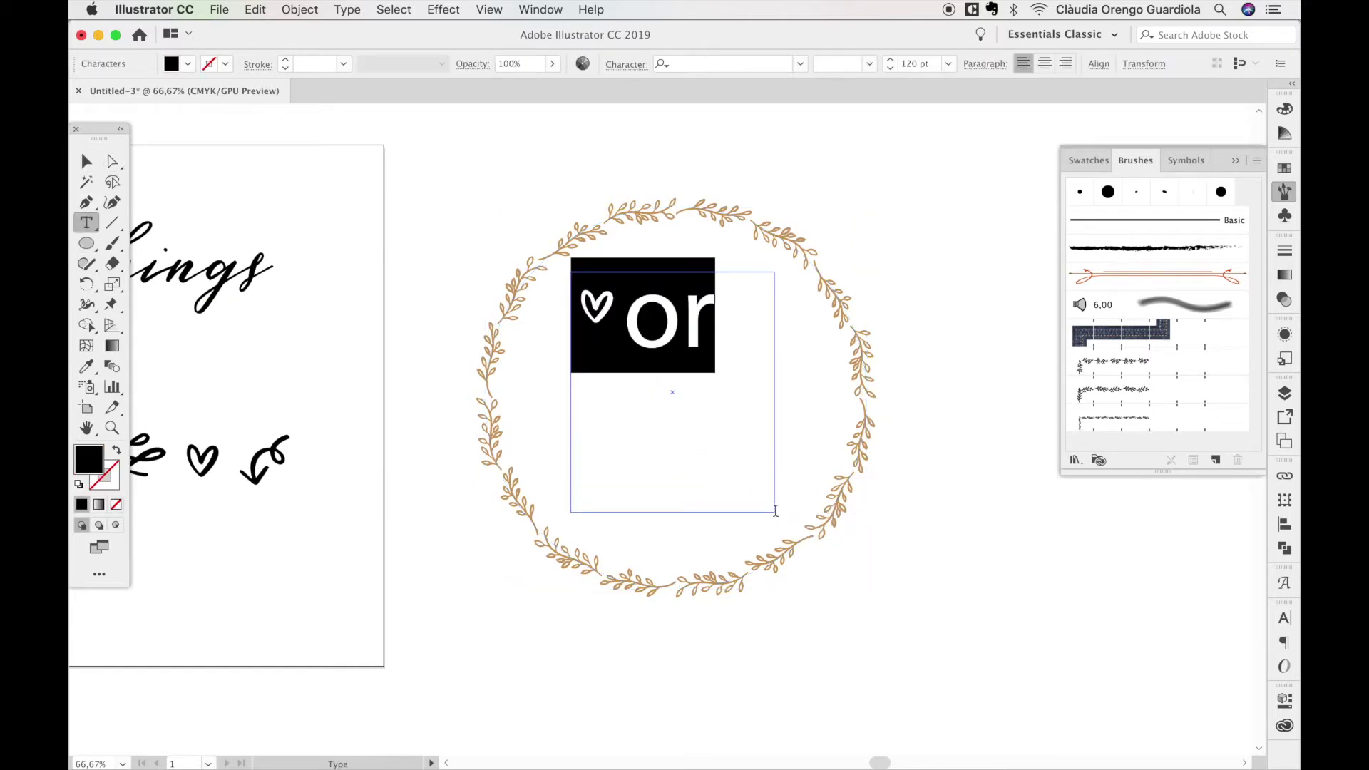
type("L")
key("super+a")
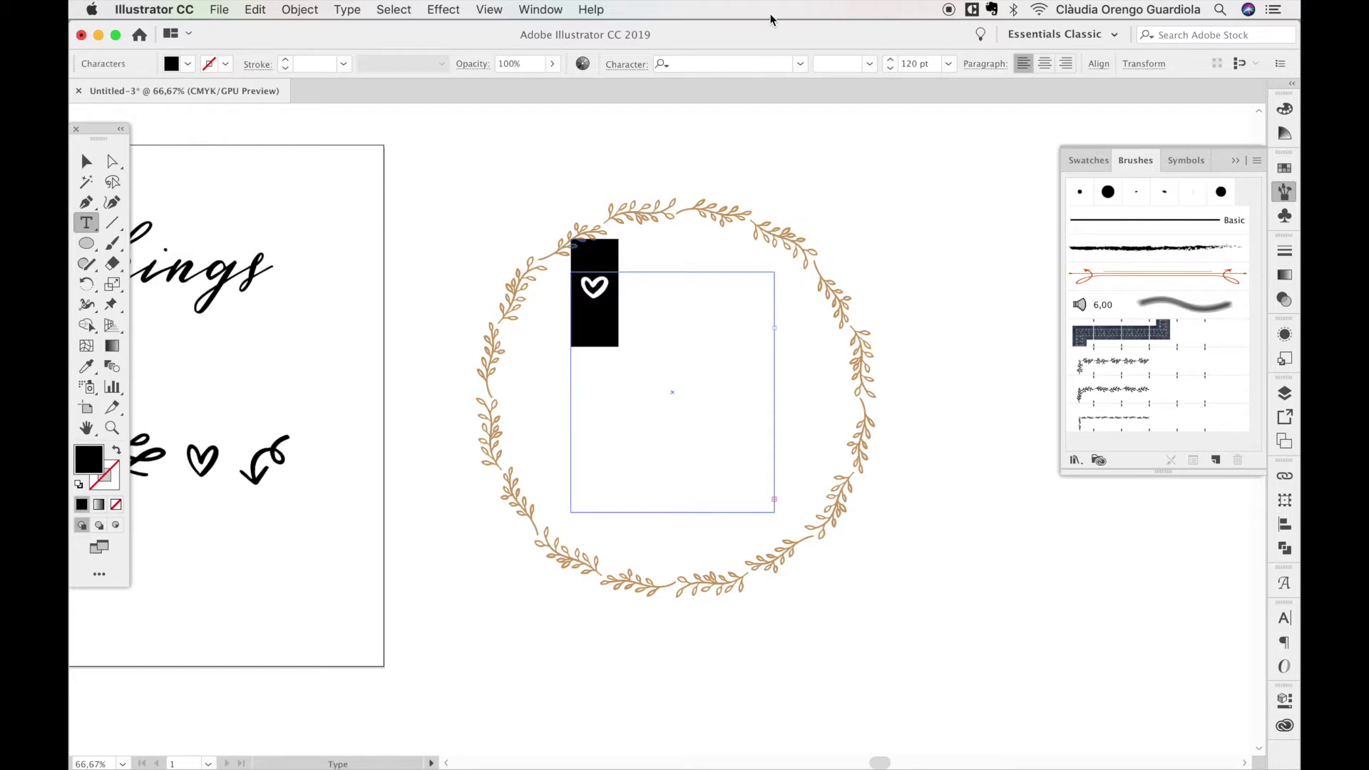
left_click(731, 62)
left_click(703, 61)
type("swee")
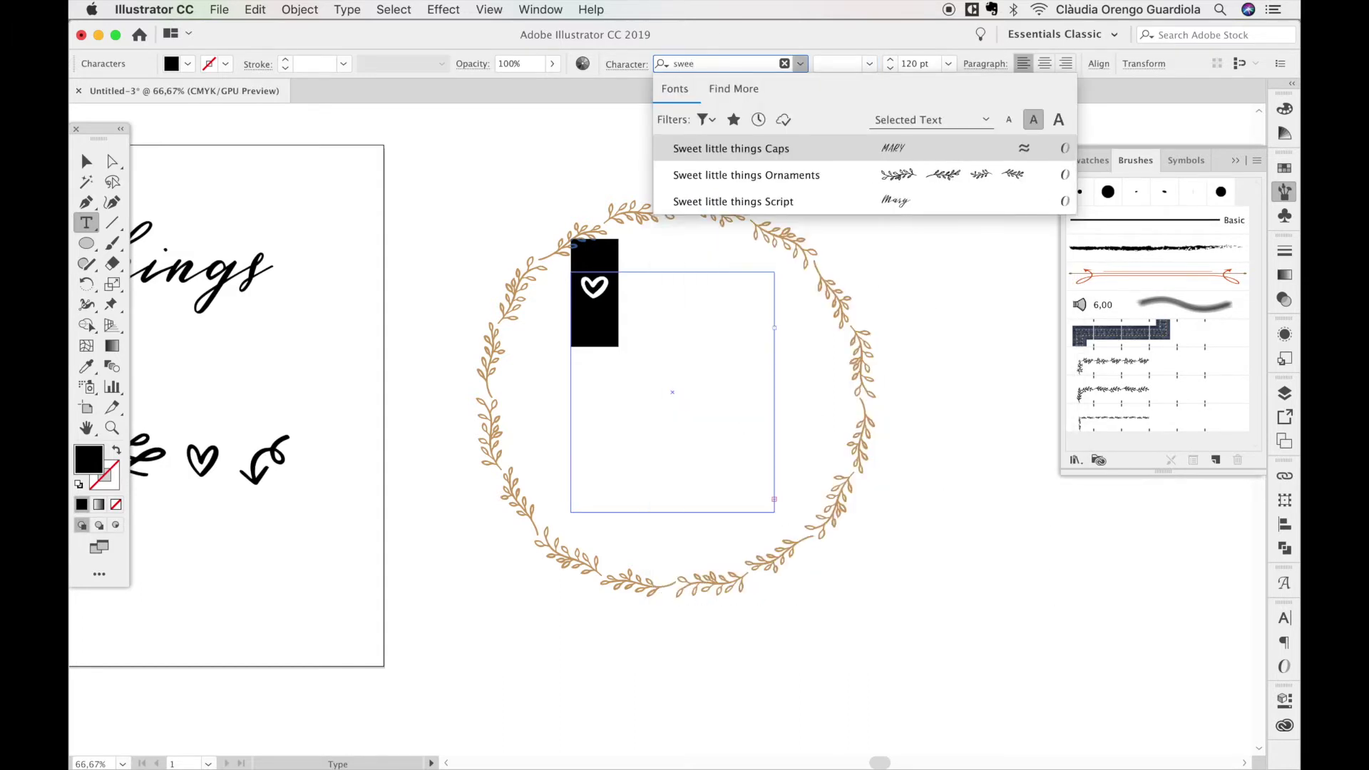
left_click(764, 201)
left_click(756, 299)
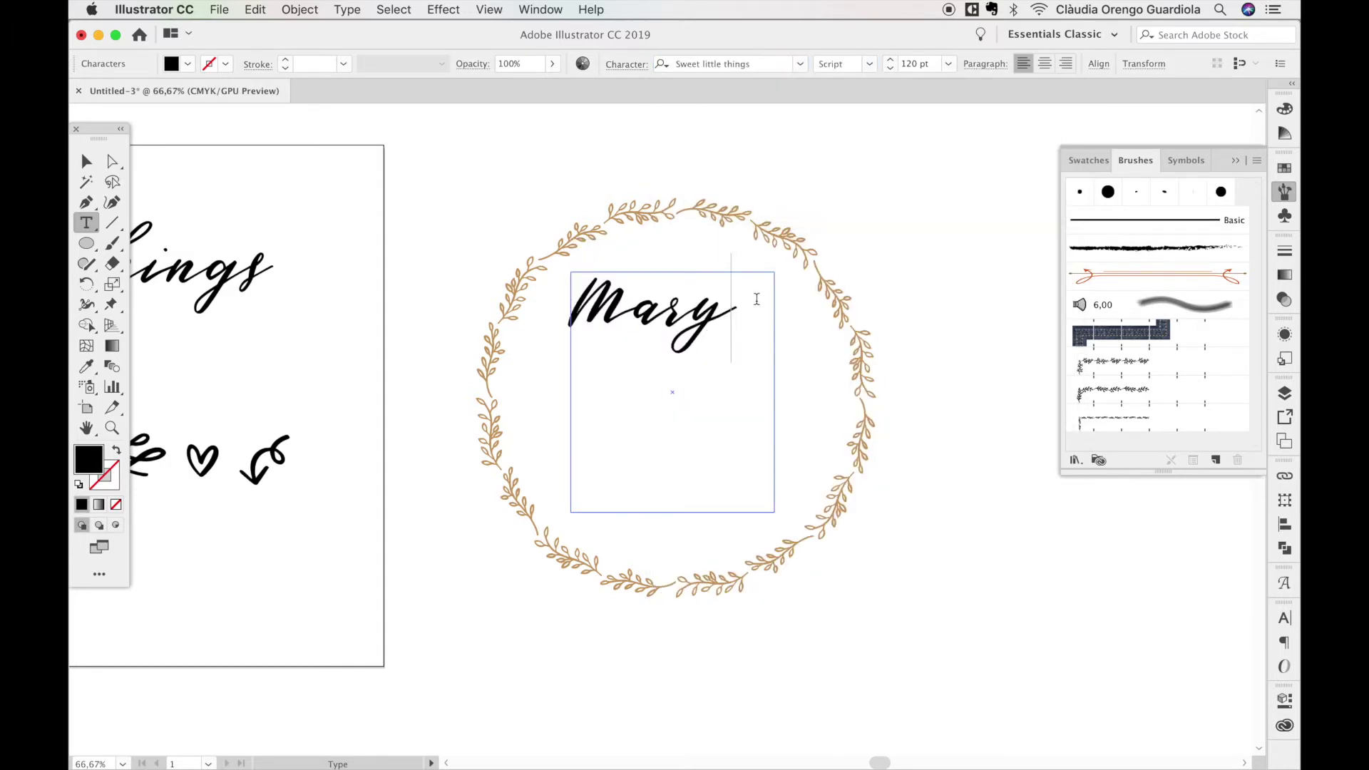
Step: Add the ampersand and second name on a new line, then widen, centre and lower the text
key("Return")
type("&")
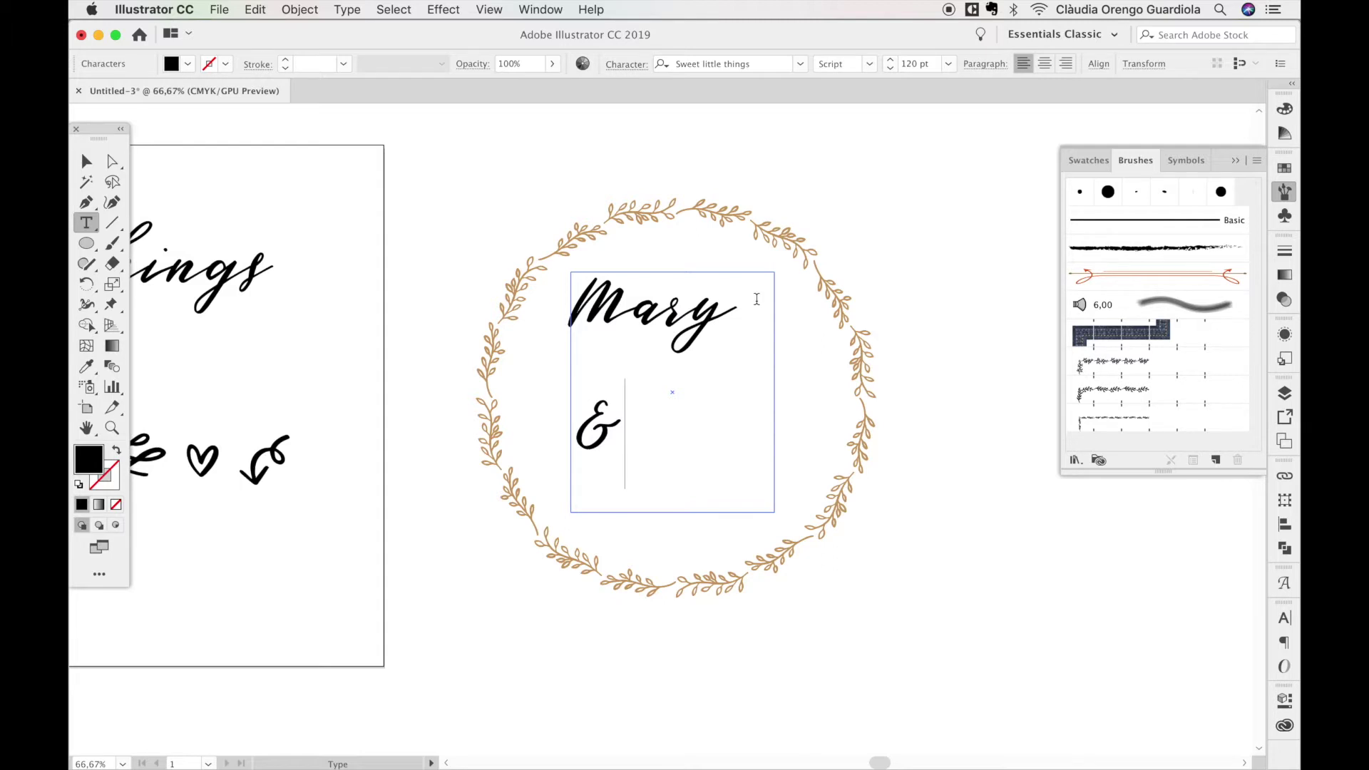
type(" John")
left_click(86, 161)
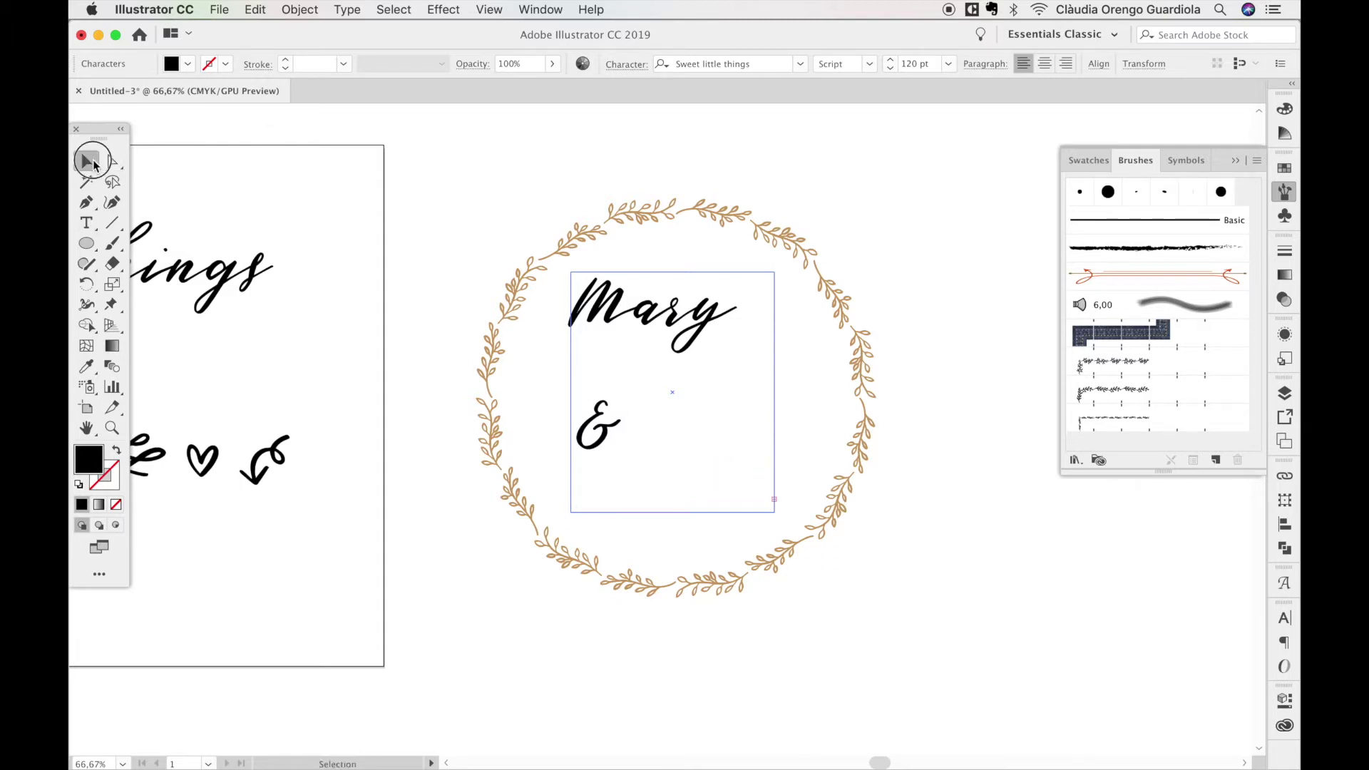
left_click_drag(774, 393, 801, 392)
left_click(1045, 63)
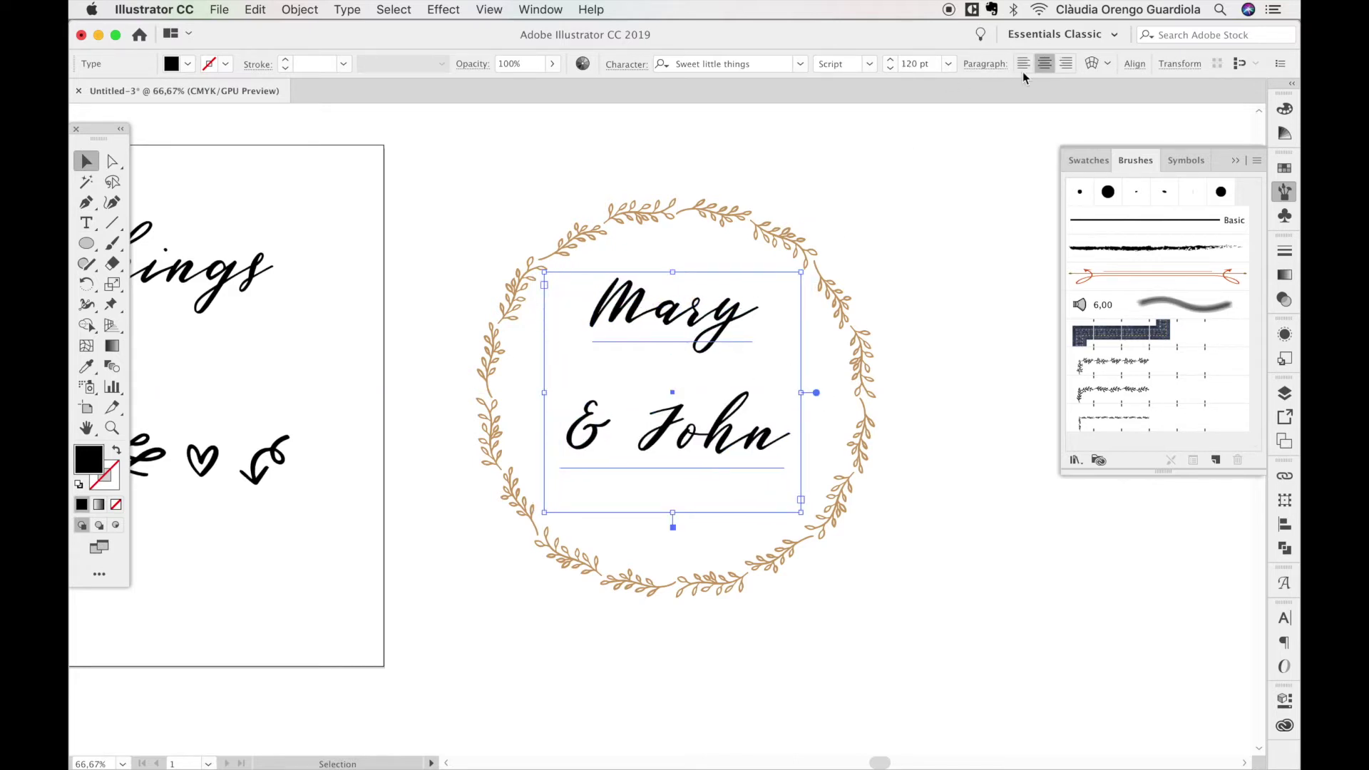
left_click_drag(672, 272, 673, 291)
left_click(959, 223)
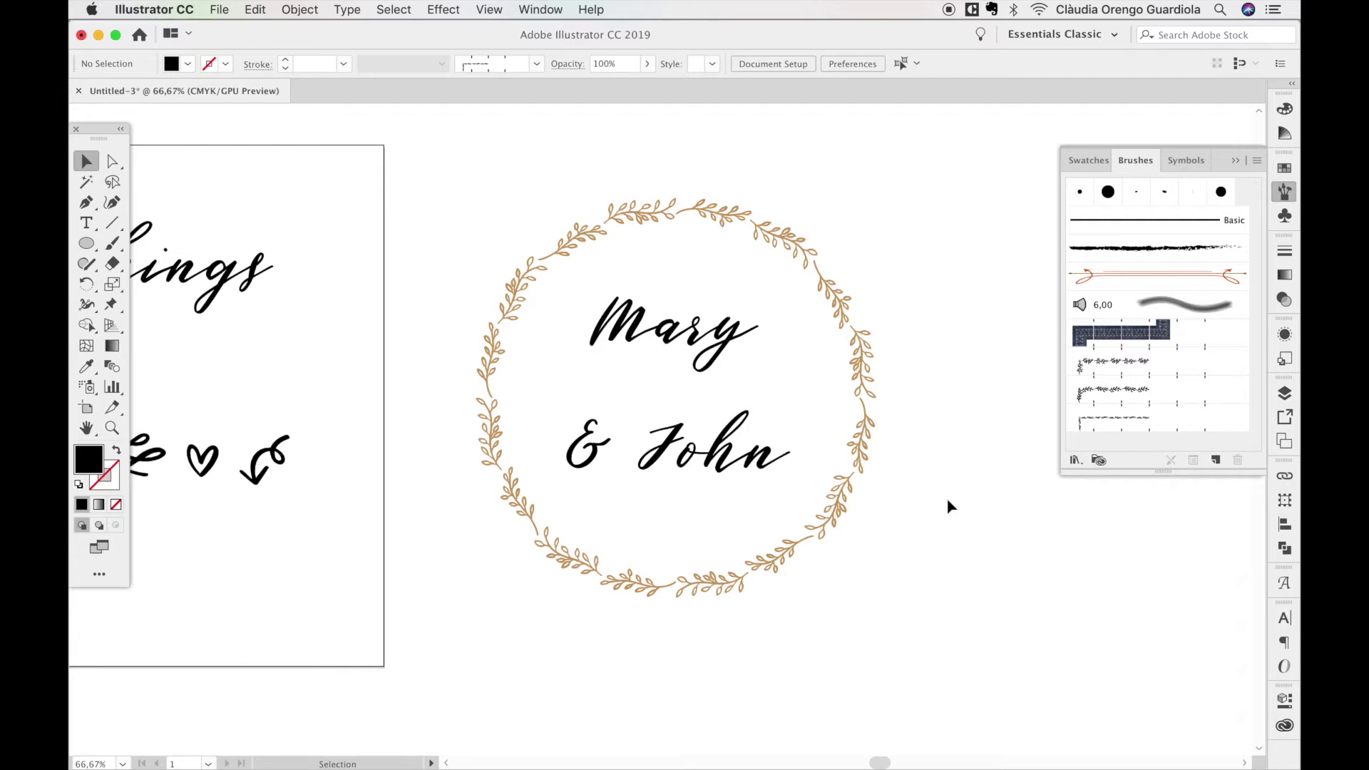
Step: Copy the sweet little things line below the artboard and replace its text with 'àéï'
scroll(688, 491, "left", 10)
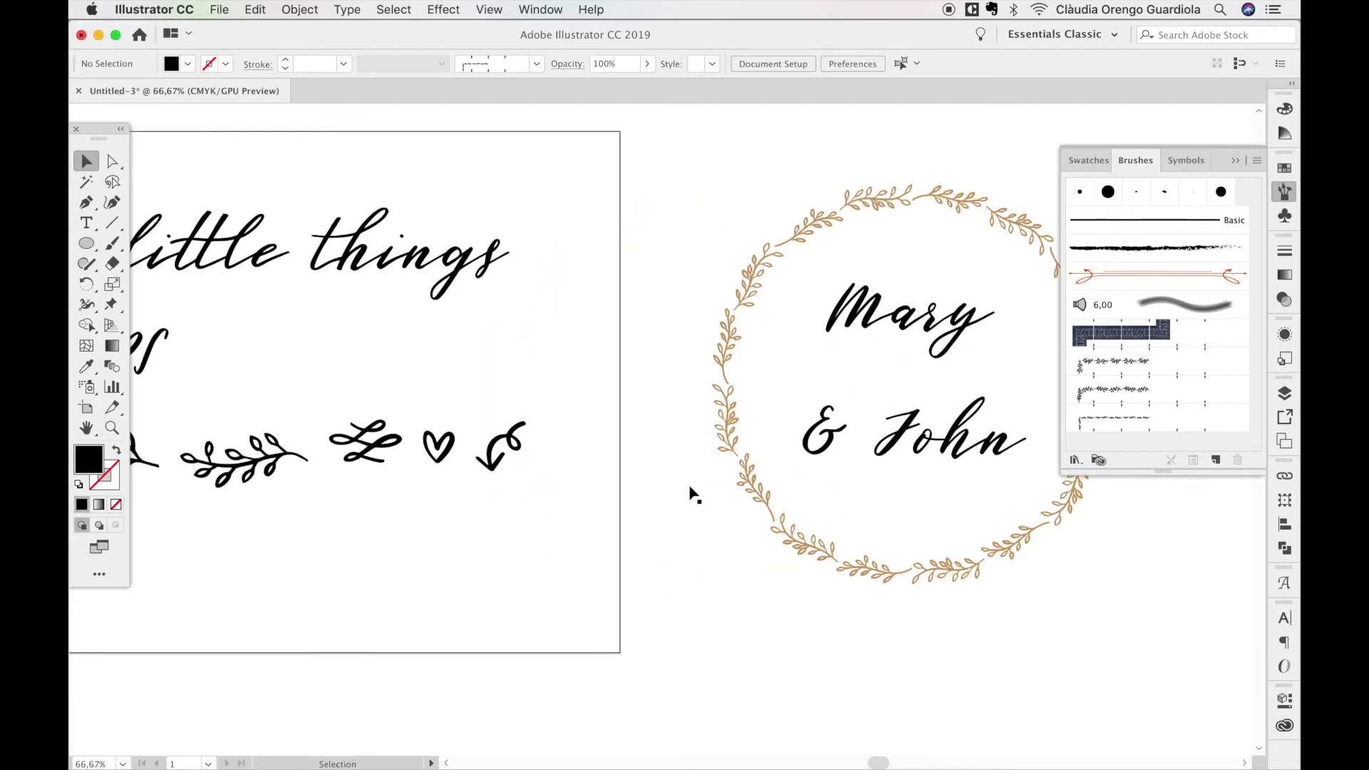
scroll(689, 490, "left", 5)
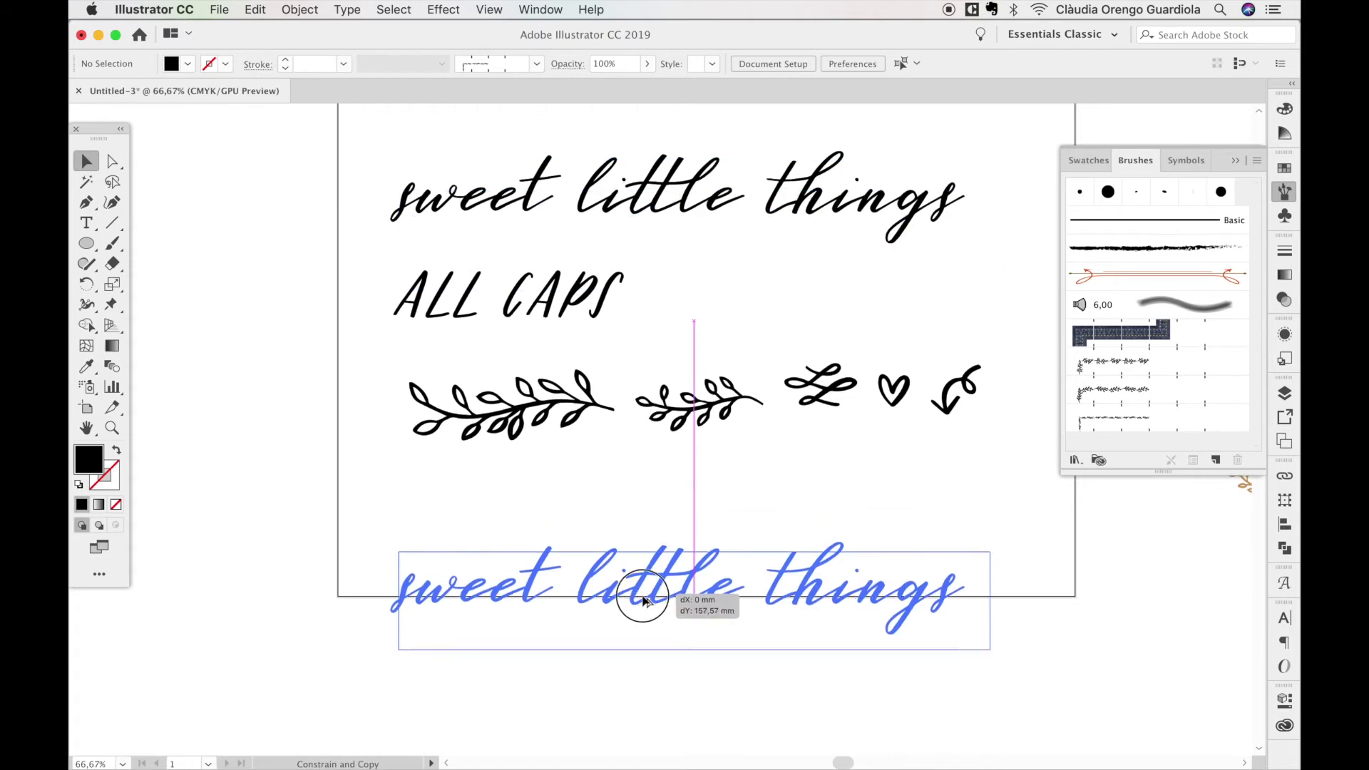
left_click_drag(644, 601, 645, 668)
scroll(644, 653, "down", 1)
double_click(628, 642)
key("super+a")
type("à")
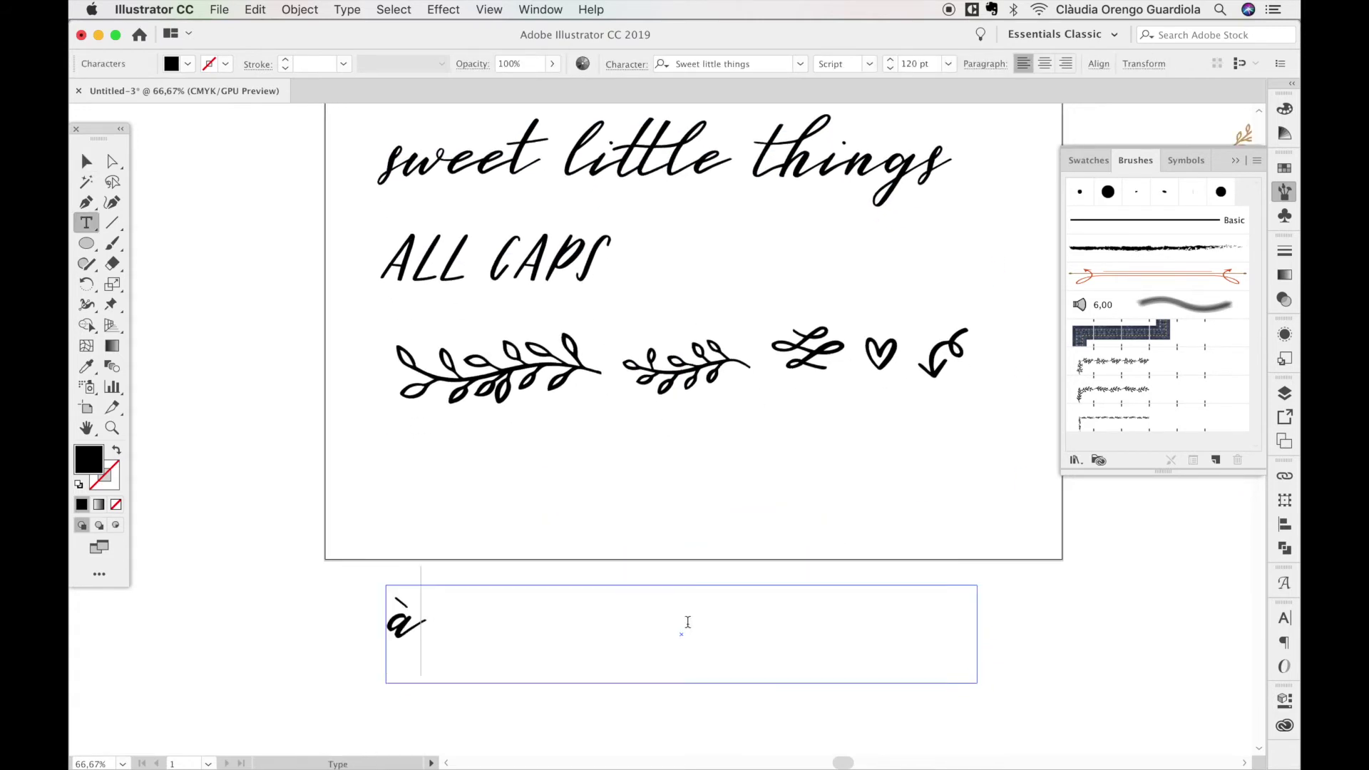
type("éï")
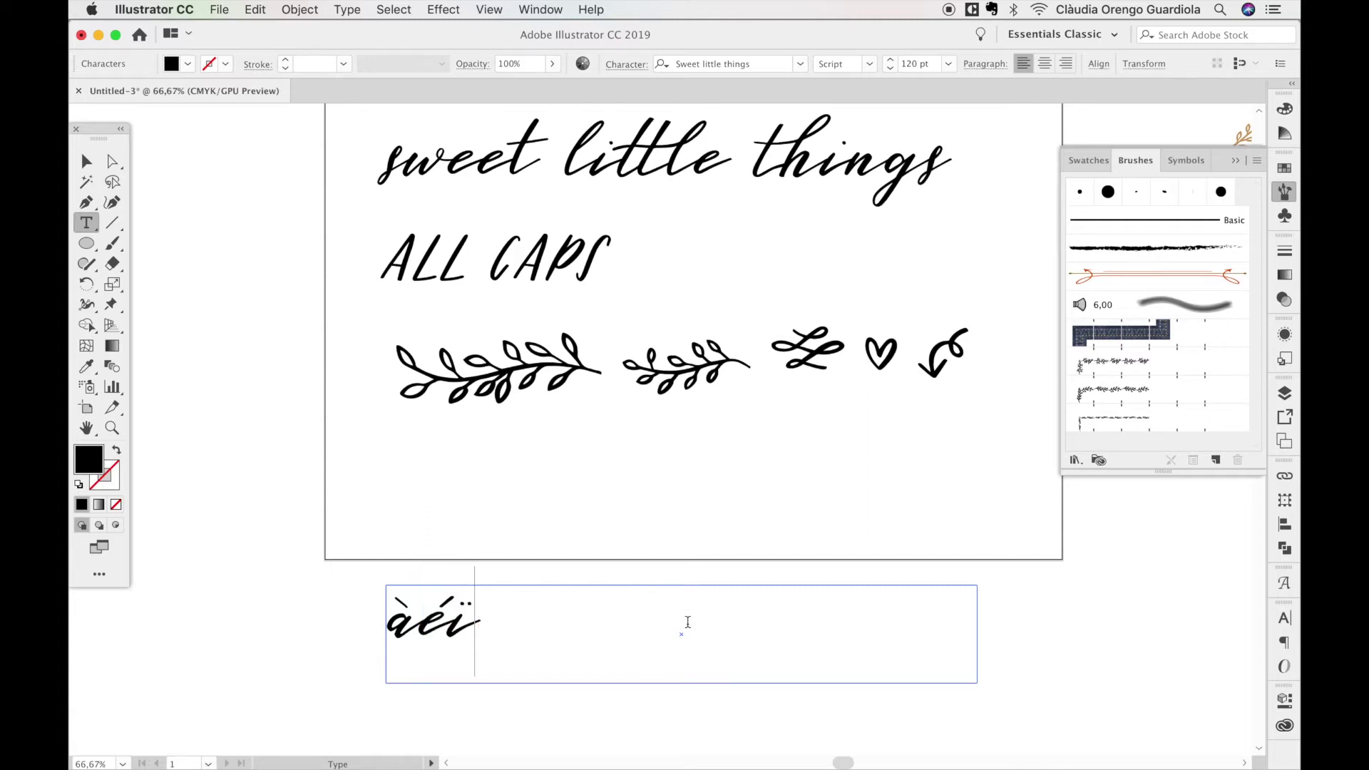
Step: From the Glyphs panel, add the accented ý, đ and œ to the sample line
left_click(347, 9)
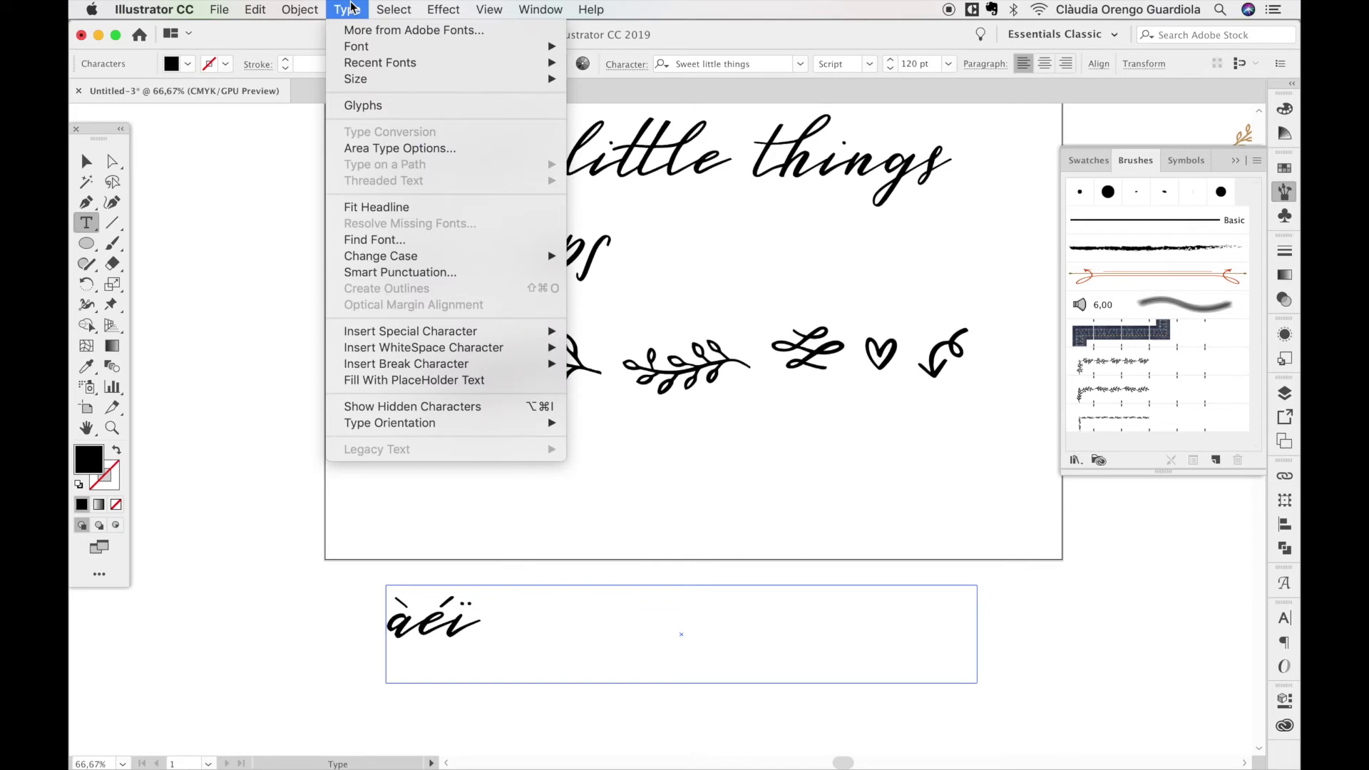
left_click(369, 106)
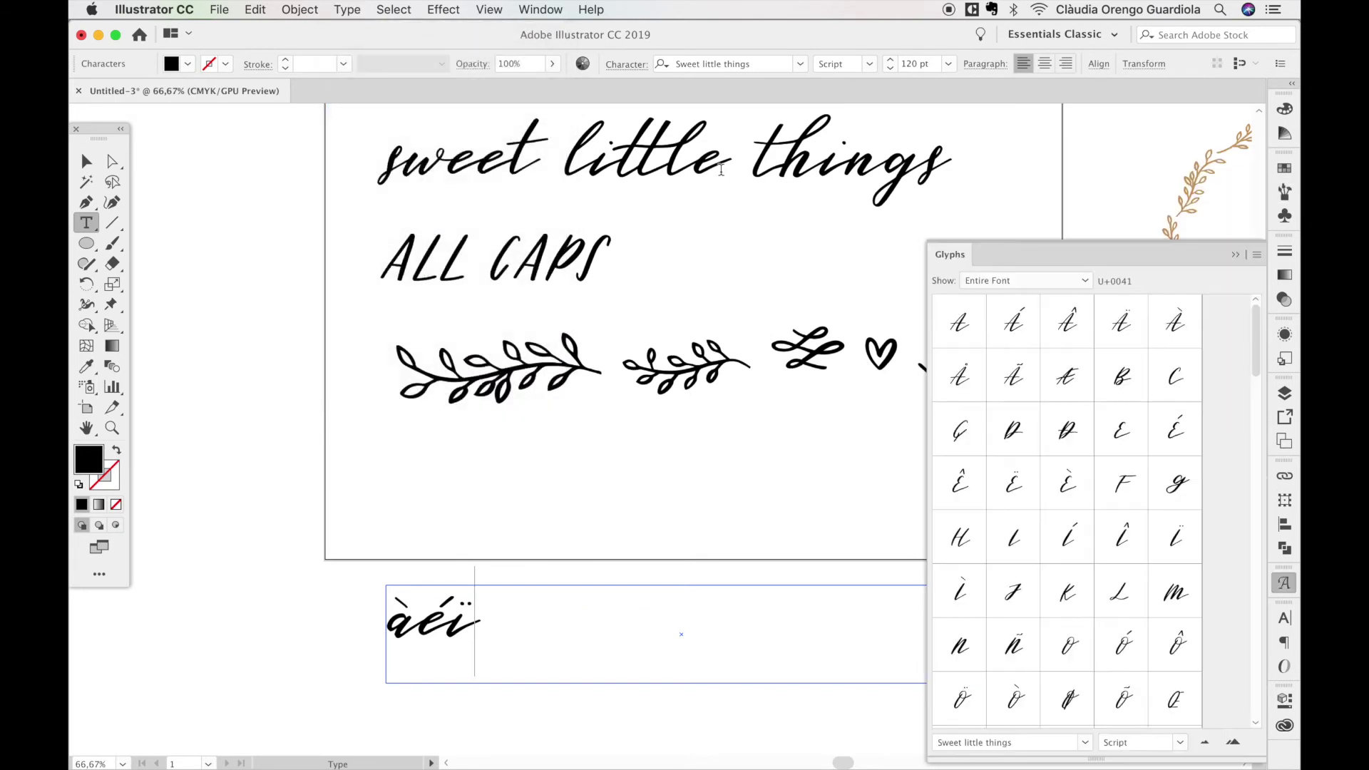
scroll(1124, 592, "down", 8)
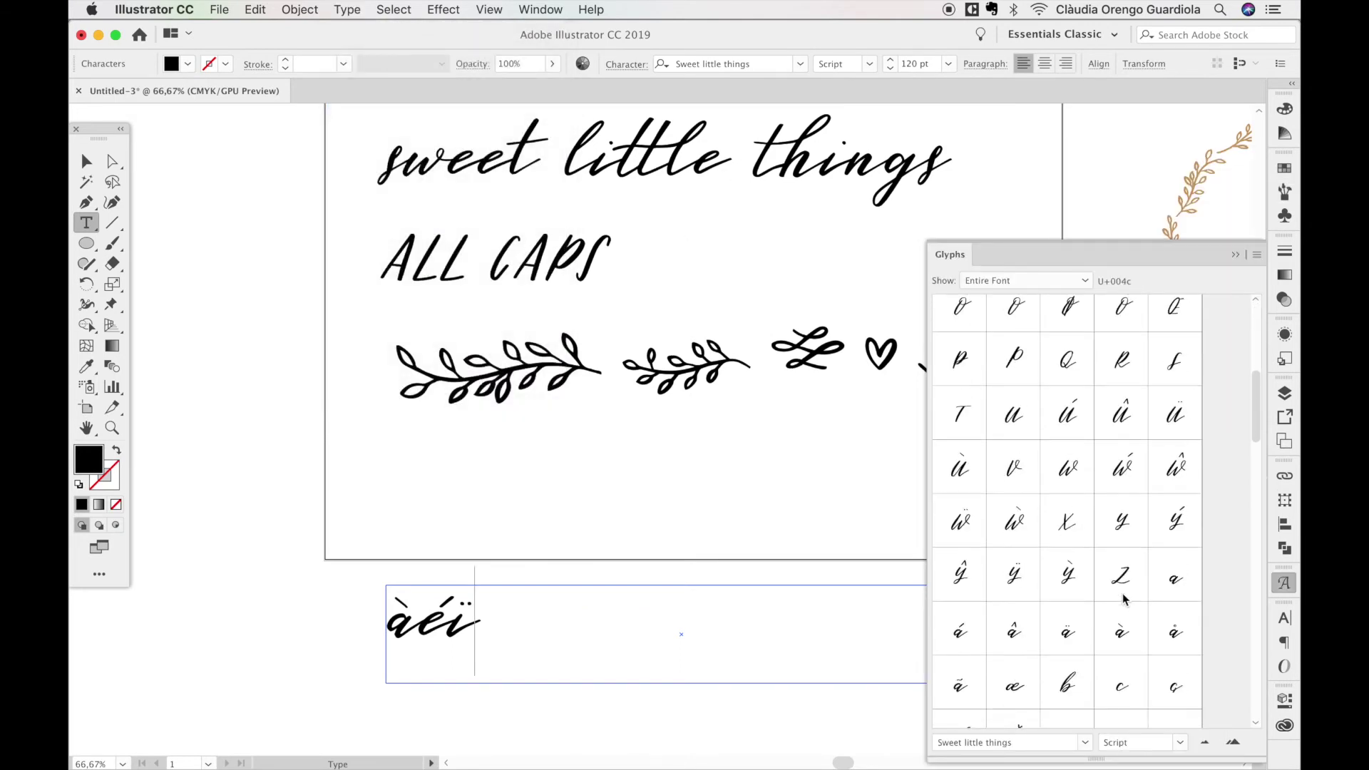
double_click(1176, 390)
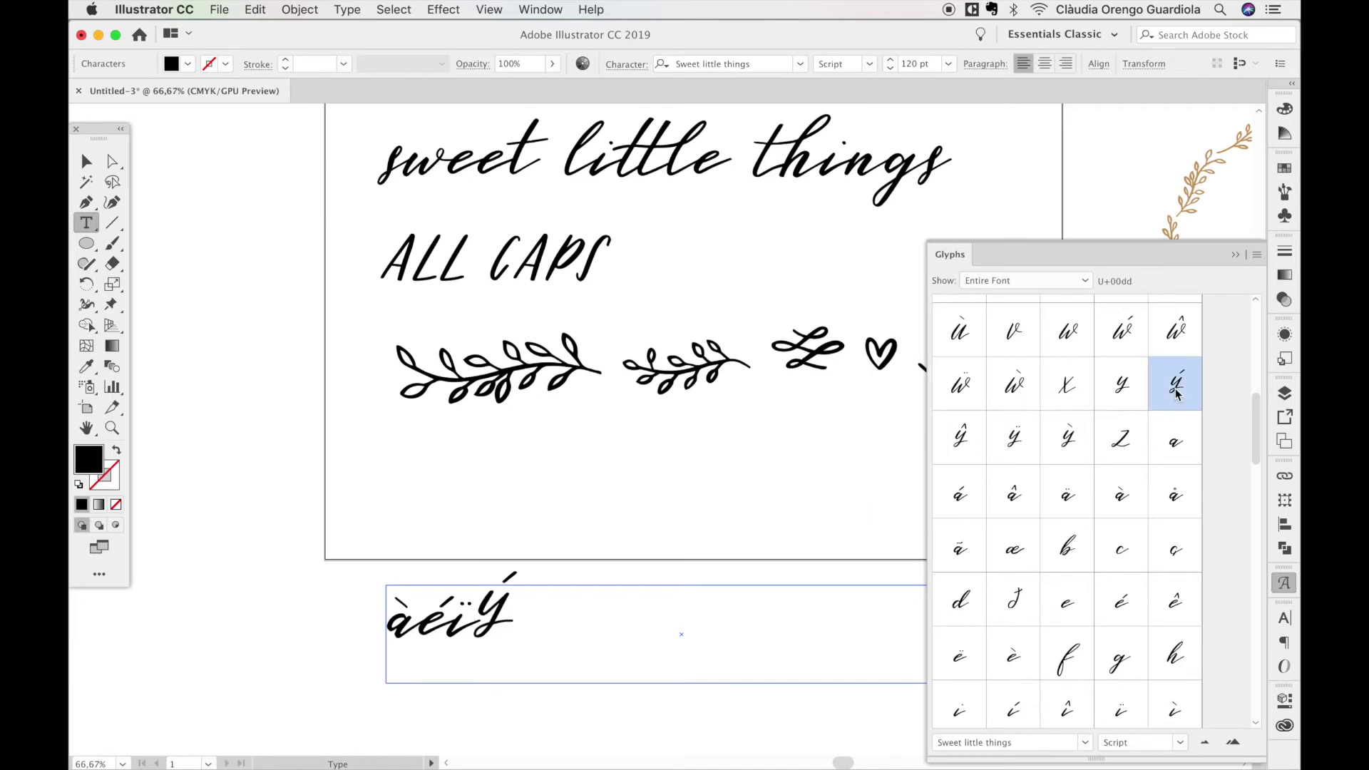
scroll(1080, 570, "down", 3)
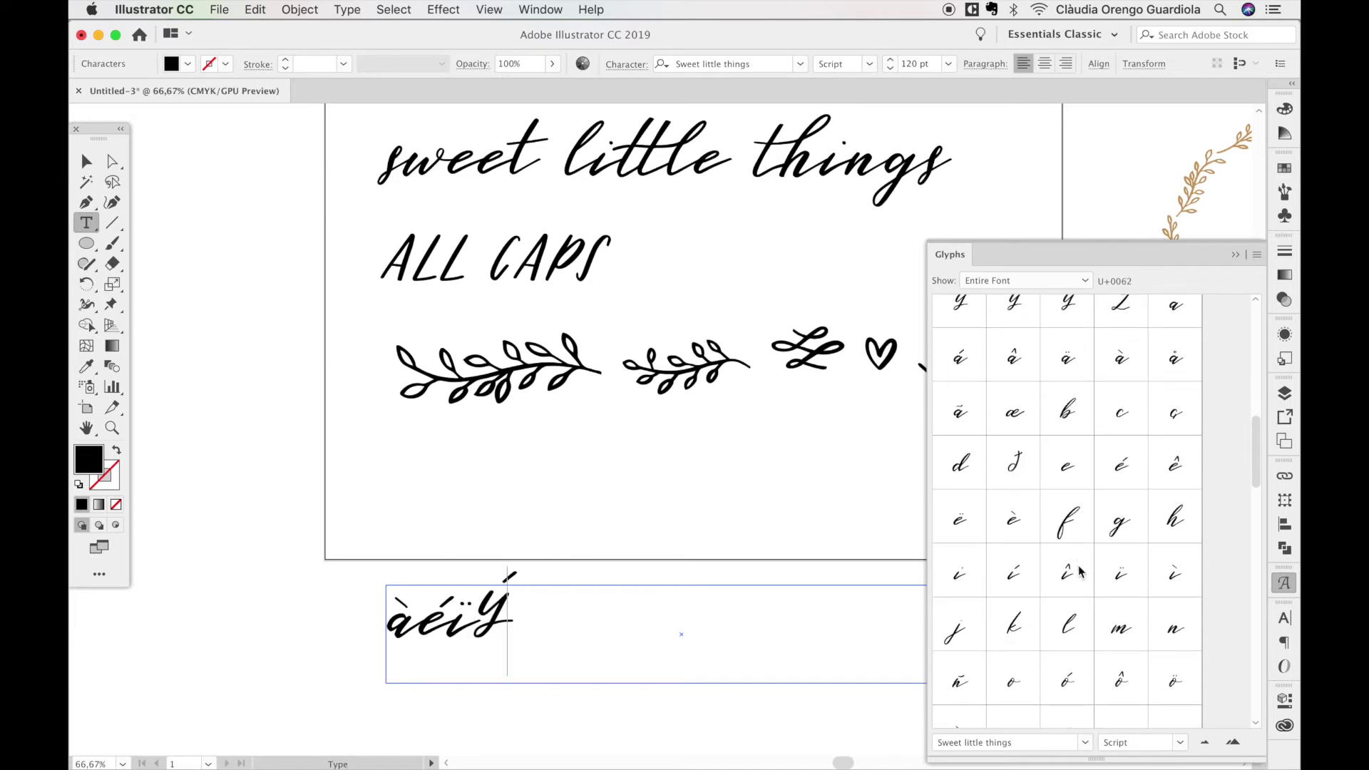
double_click(1026, 485)
scroll(1115, 596, "down", 4)
scroll(1117, 596, "down", 2)
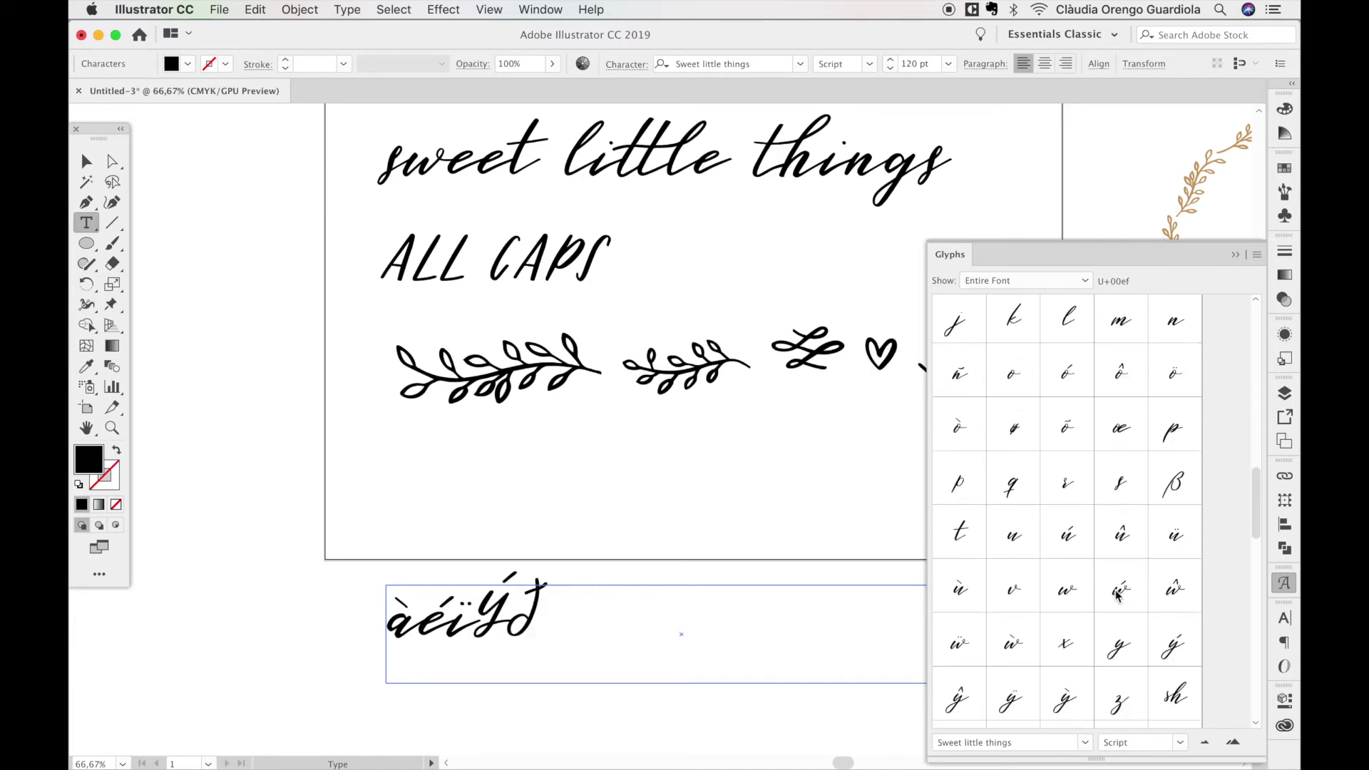
double_click(1121, 427)
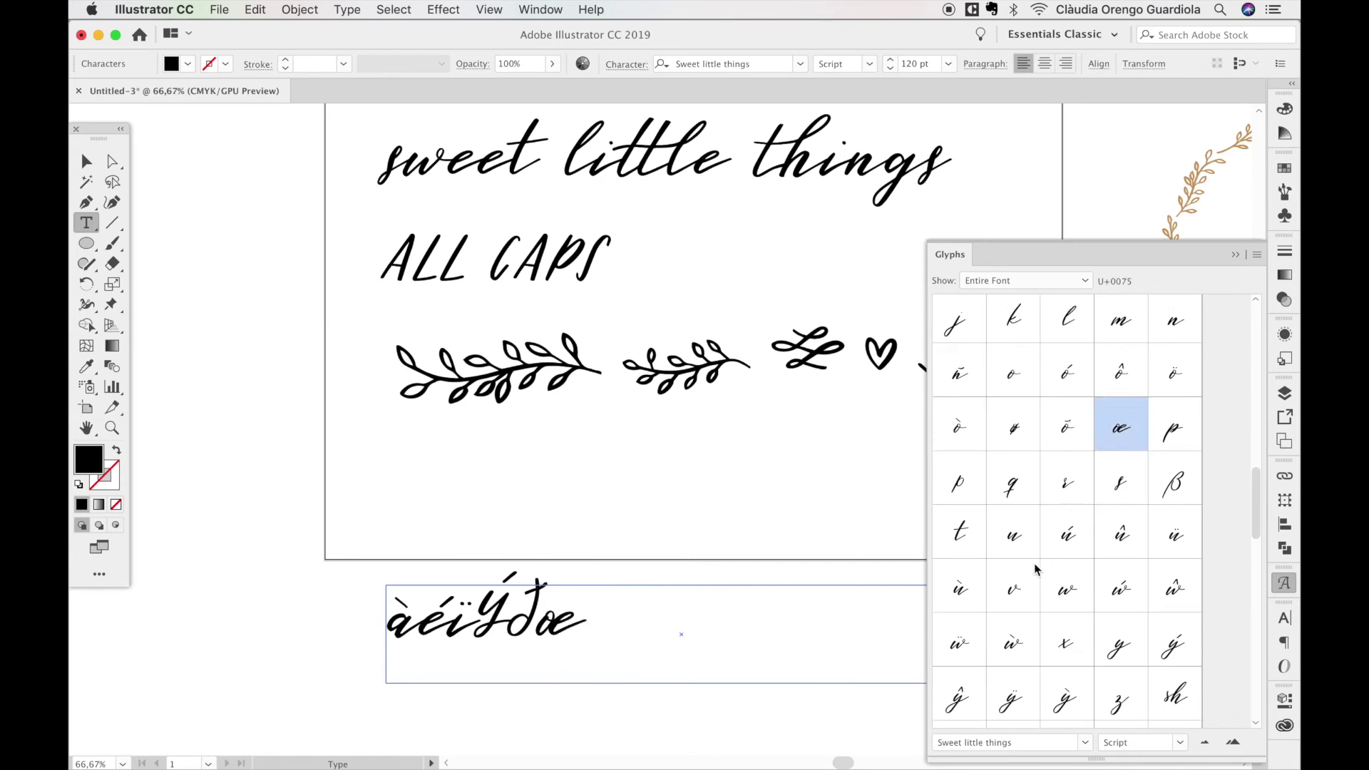
Step: Append the rr and ll ligatures and a script 5 to the line
scroll(1032, 601, "down", 10)
scroll(1030, 599, "up", 1)
scroll(1079, 411, "up", 2)
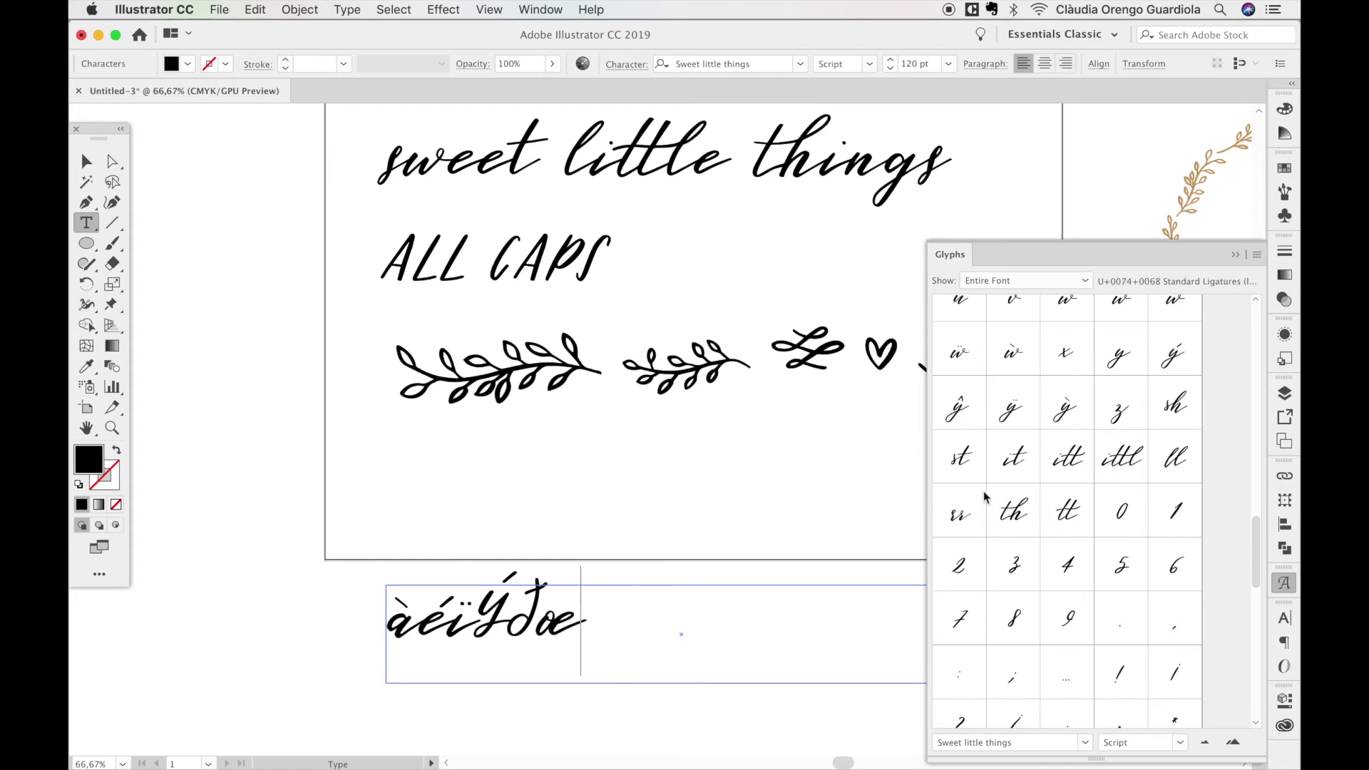
double_click(961, 519)
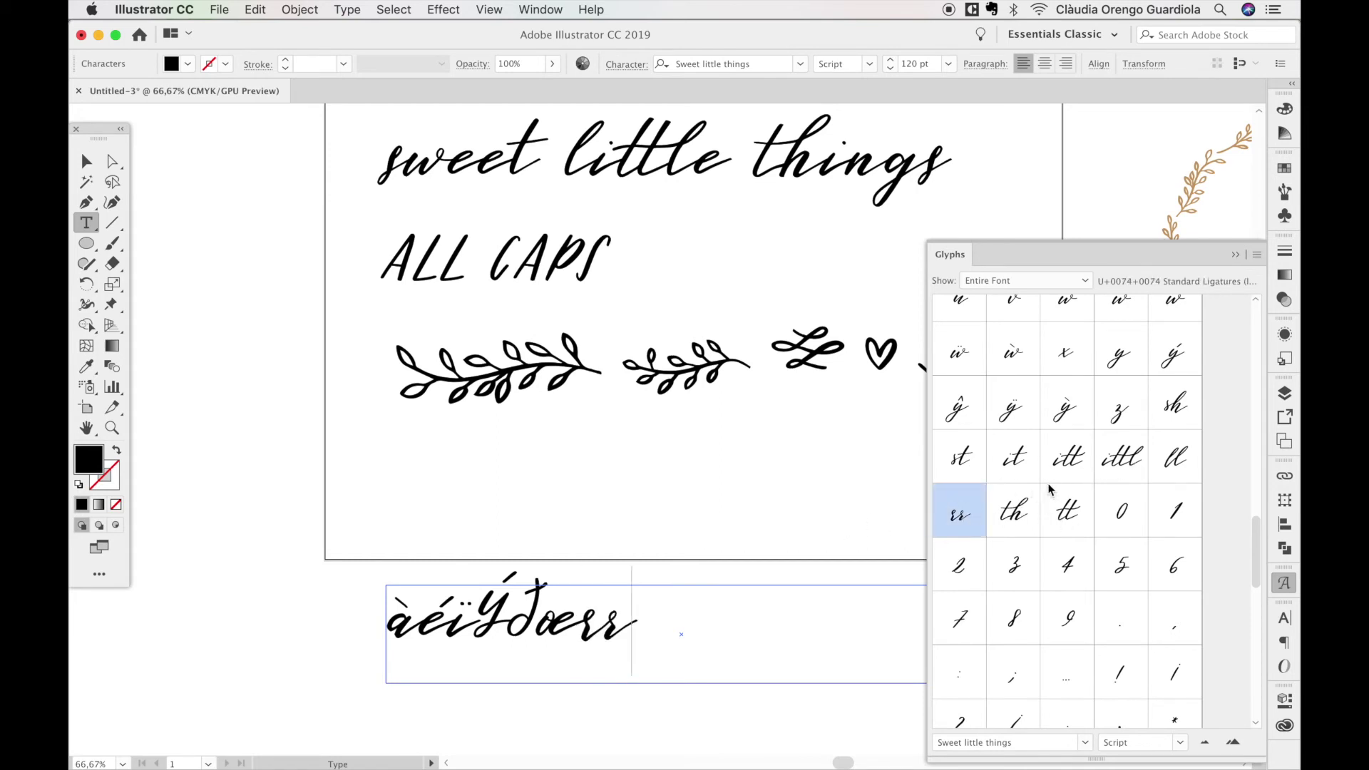
double_click(1169, 471)
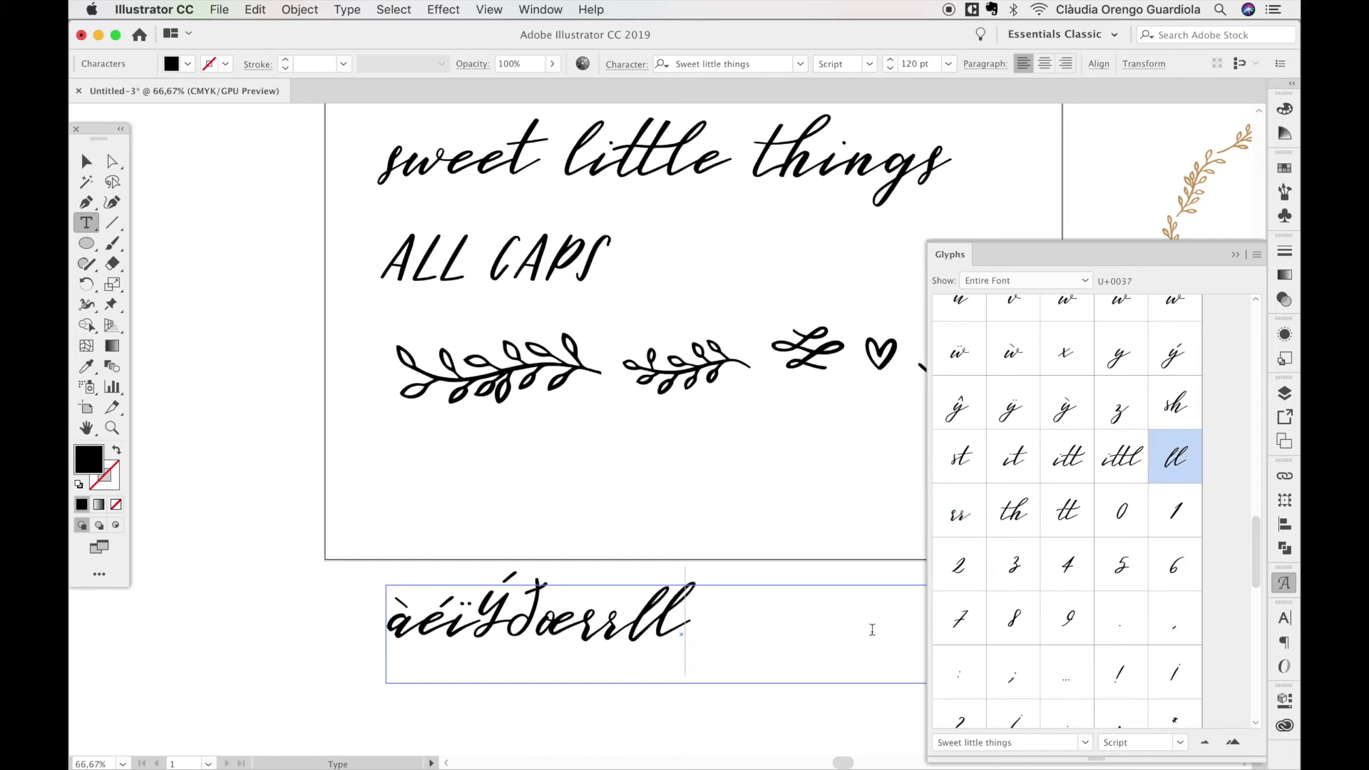
scroll(1151, 601, "down", 4)
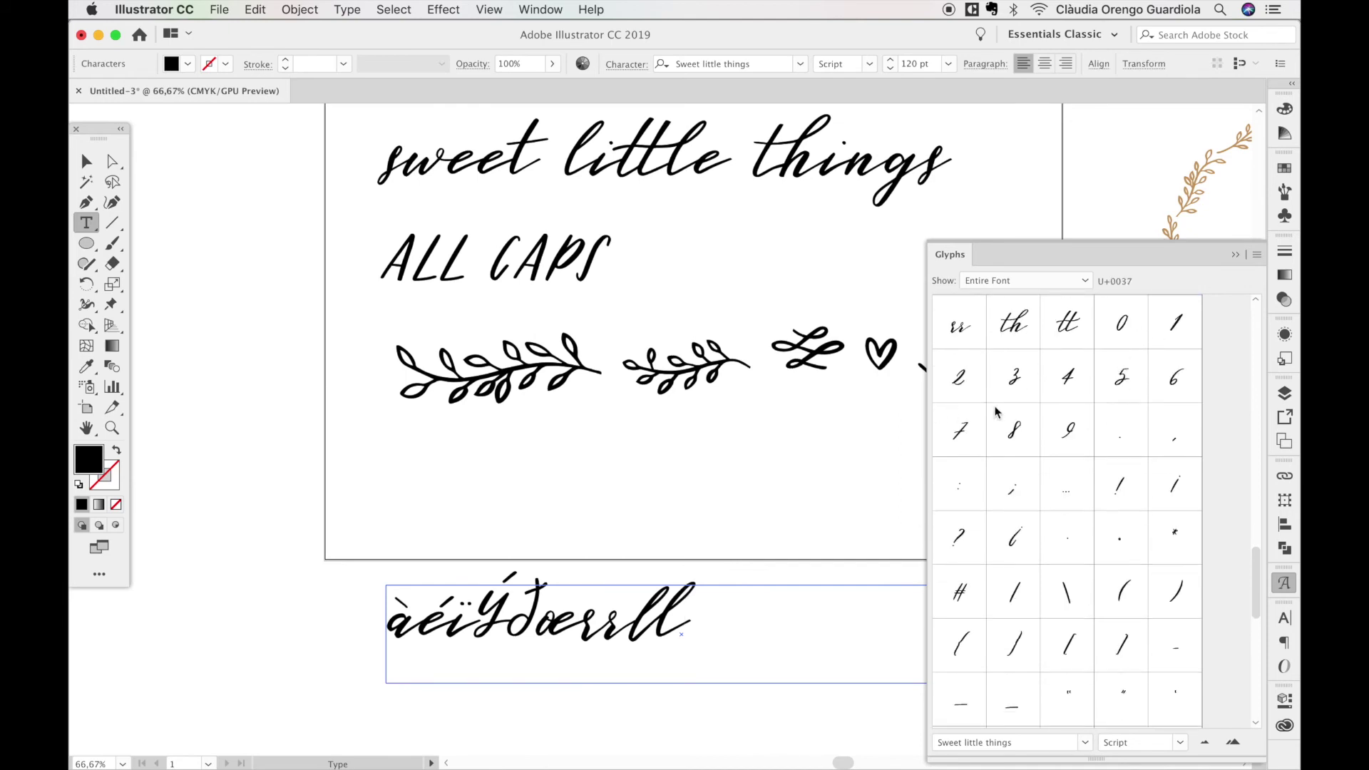
double_click(1130, 378)
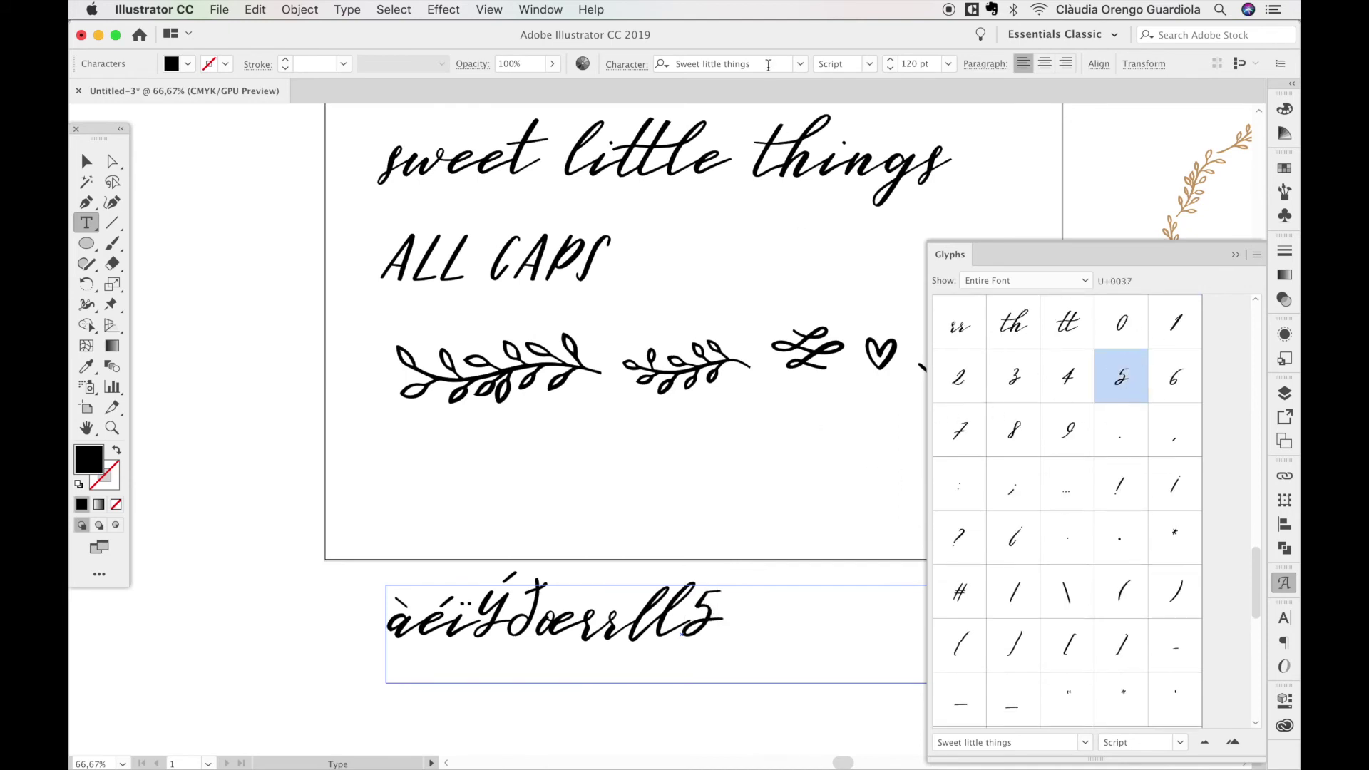
Step: Switch the glyph set to Caps style and add 8 and 5, ending the line in 'll585'
left_click(869, 64)
left_click(870, 84)
scroll(1128, 503, "down", 5)
scroll(1130, 509, "up", 5)
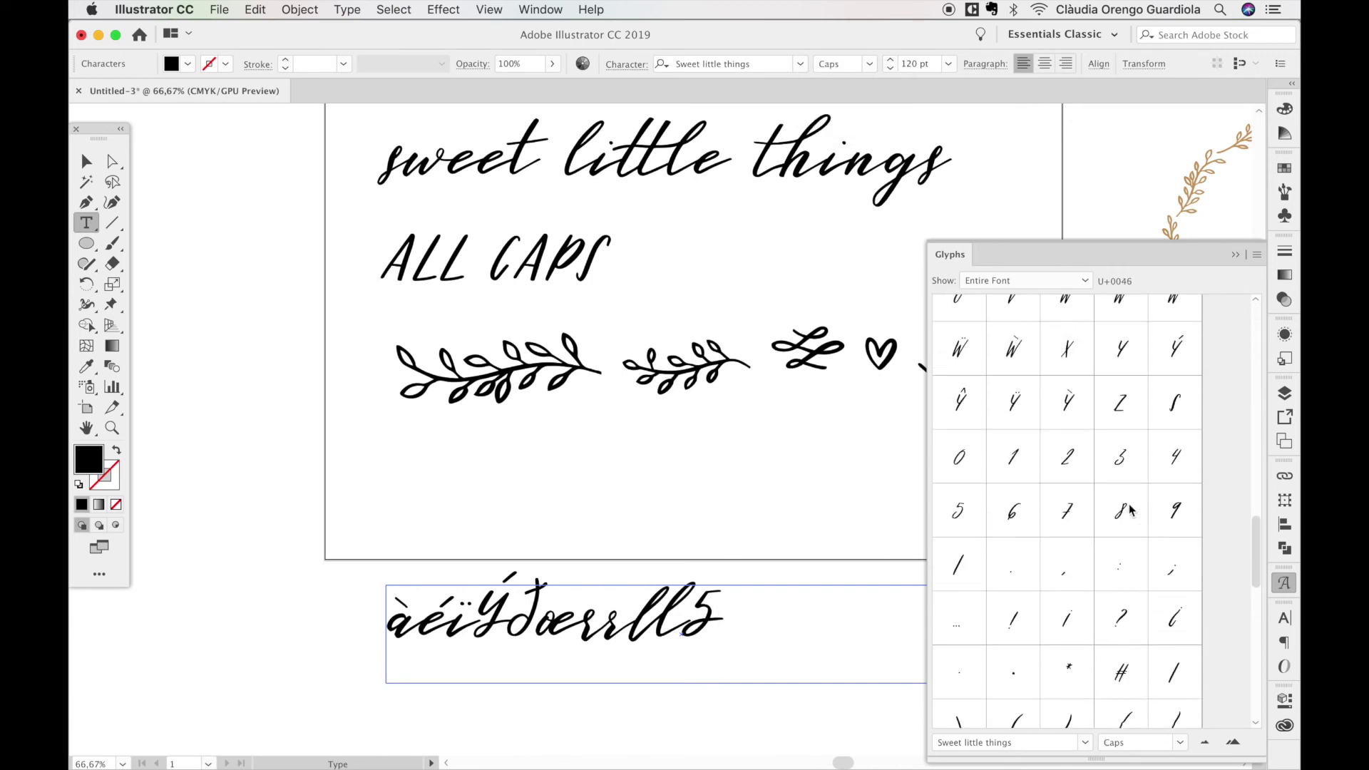
double_click(1120, 513)
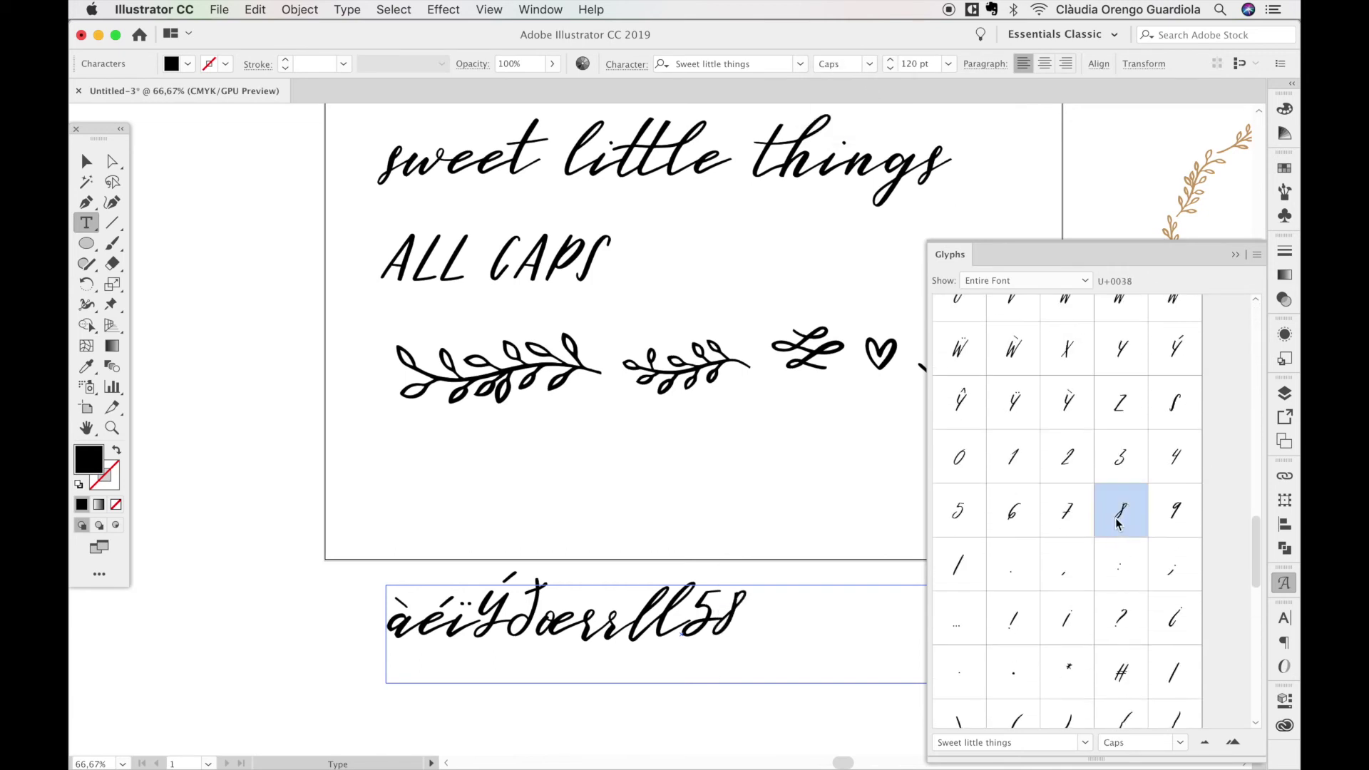
double_click(974, 519)
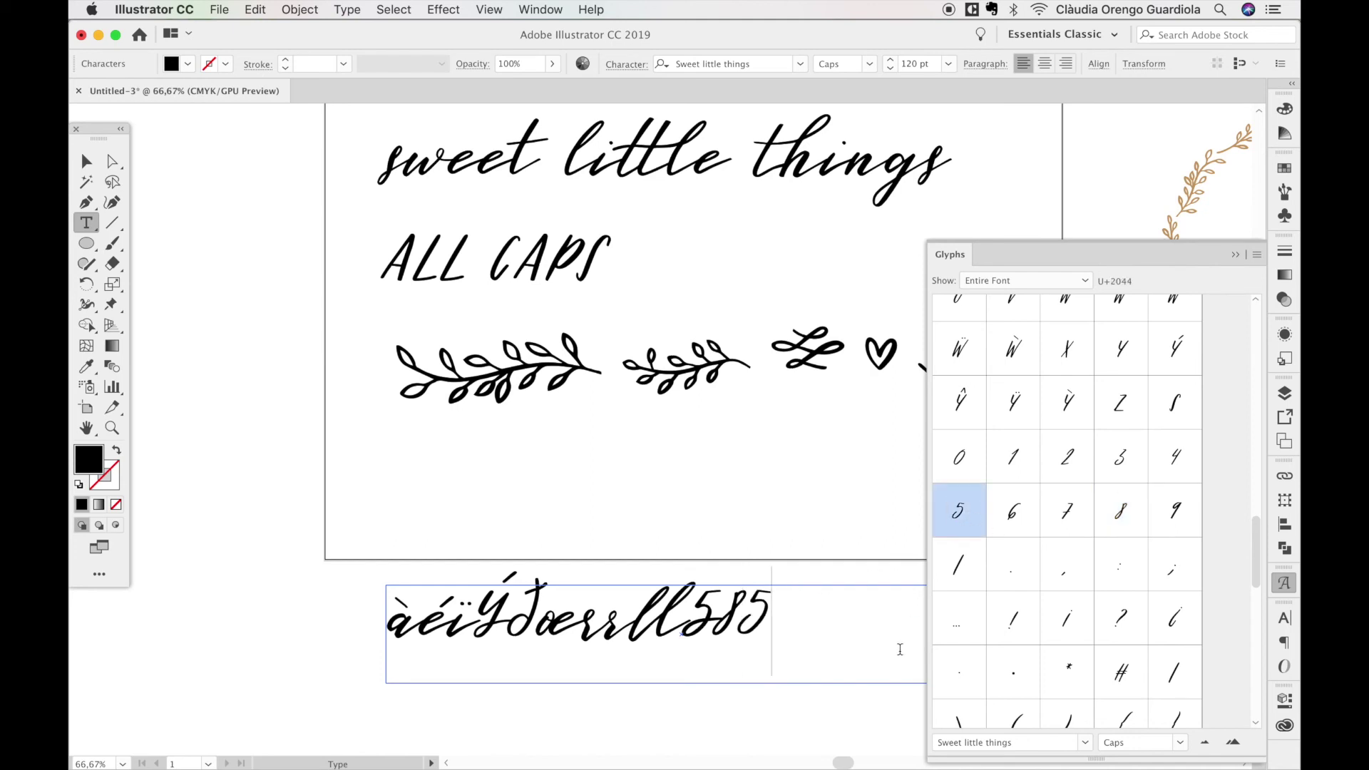